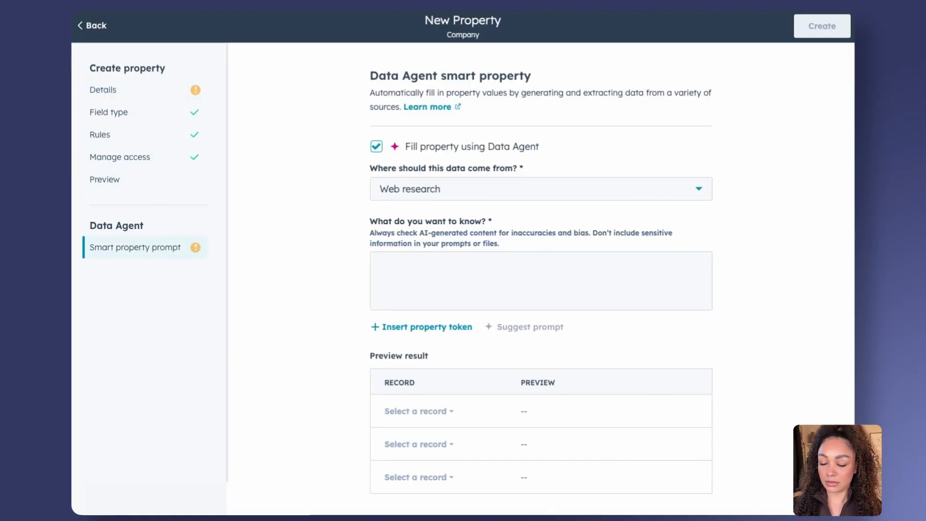
Prompt the Data Agent to determine through web research whether the company has multiple physical office locations (not fully remote), returning 'Yes' or 'No'
left_click(466, 276)
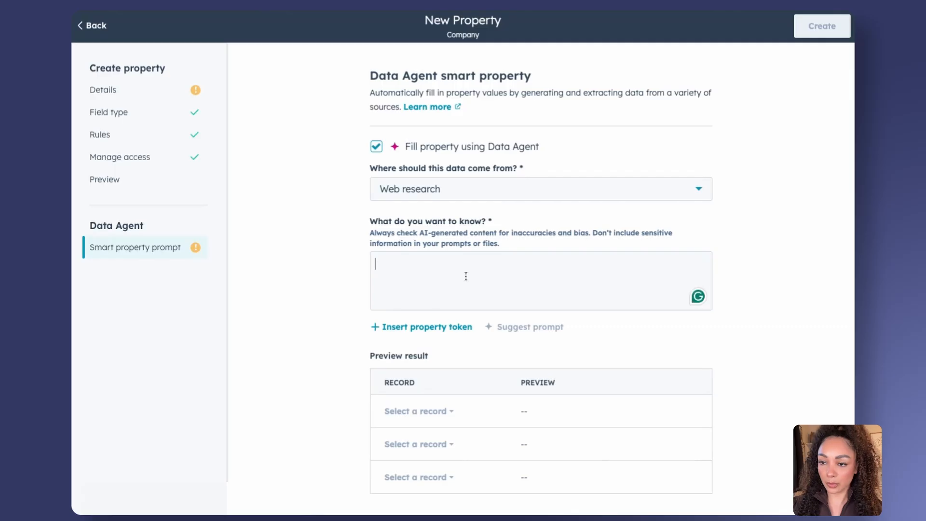
type("Determine whether this company has multiple physical office locations (not fully remote). Return ‘Yes’ or ‘No’.")
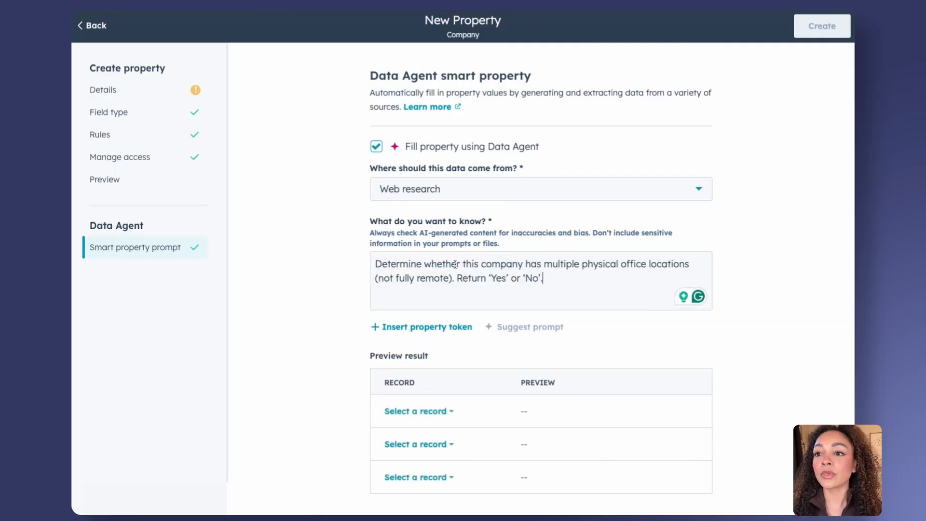
left_click(492, 187)
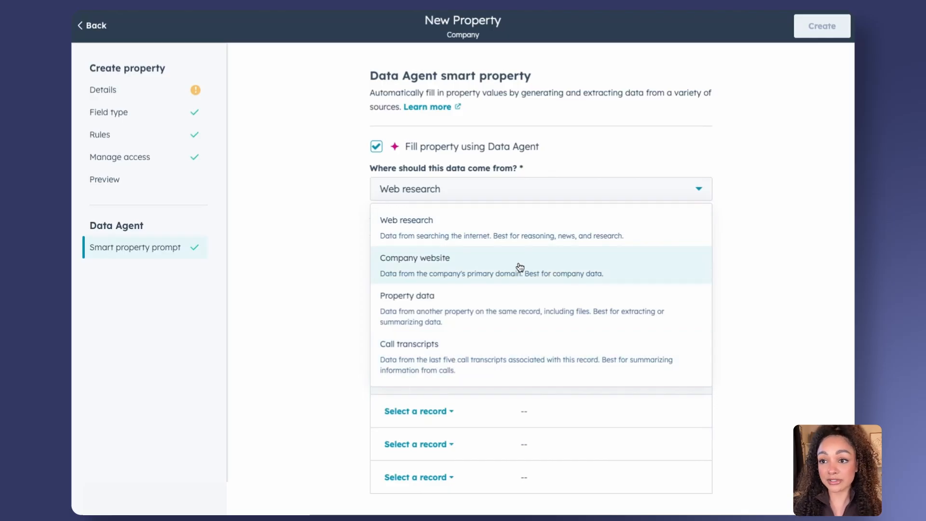
left_click(521, 245)
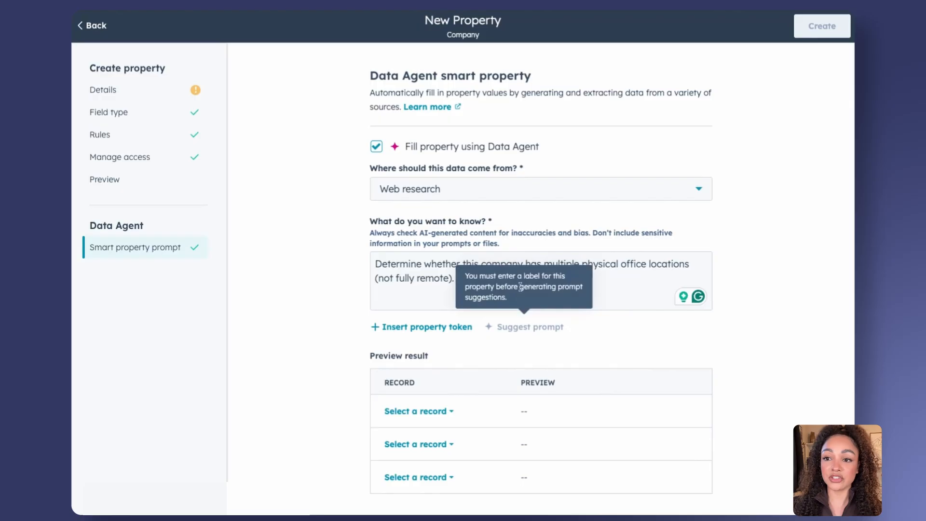
Preview the prompt's results on the company records Simple Strat and HubSpot
left_click(416, 412)
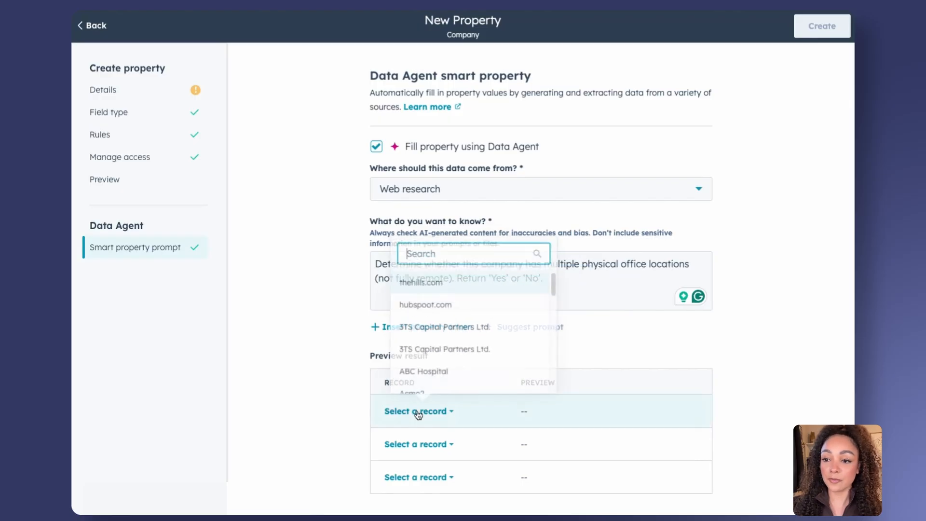
type("simple")
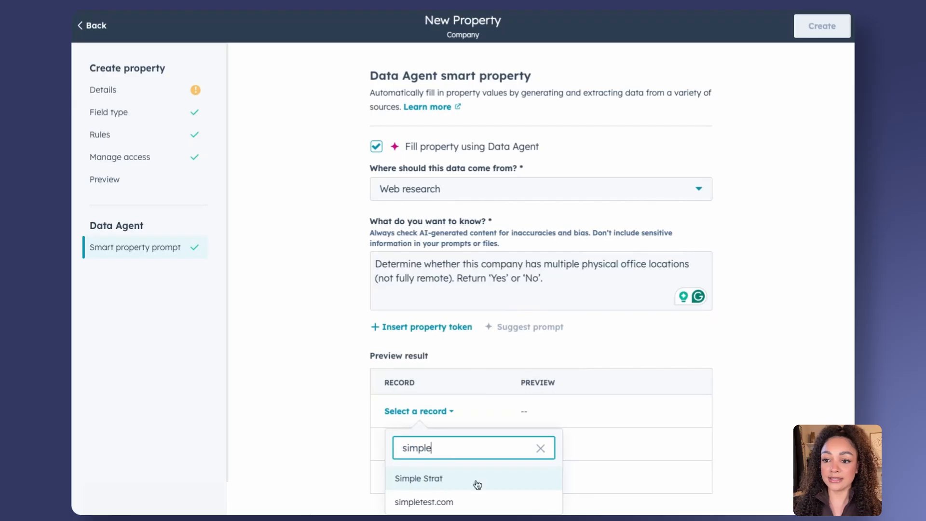
left_click(477, 485)
left_click(442, 446)
type("hubs")
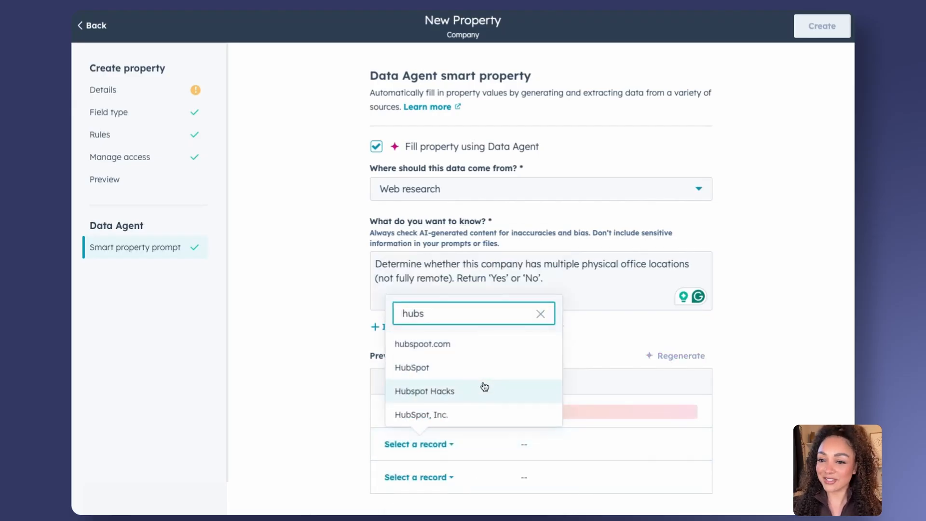
left_click(477, 371)
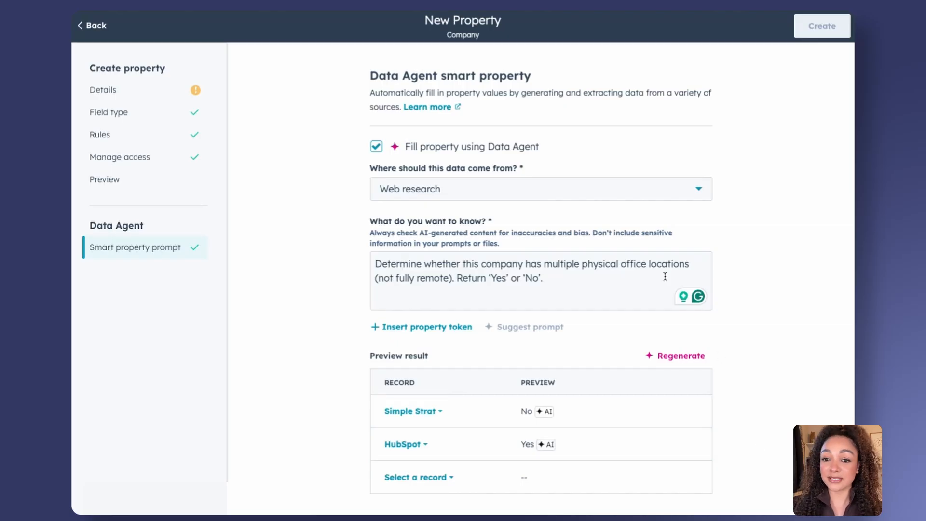
Label the new company property "Multiple Office Locations" in its details, correcting the spelling of "Multiple"
left_click(156, 94)
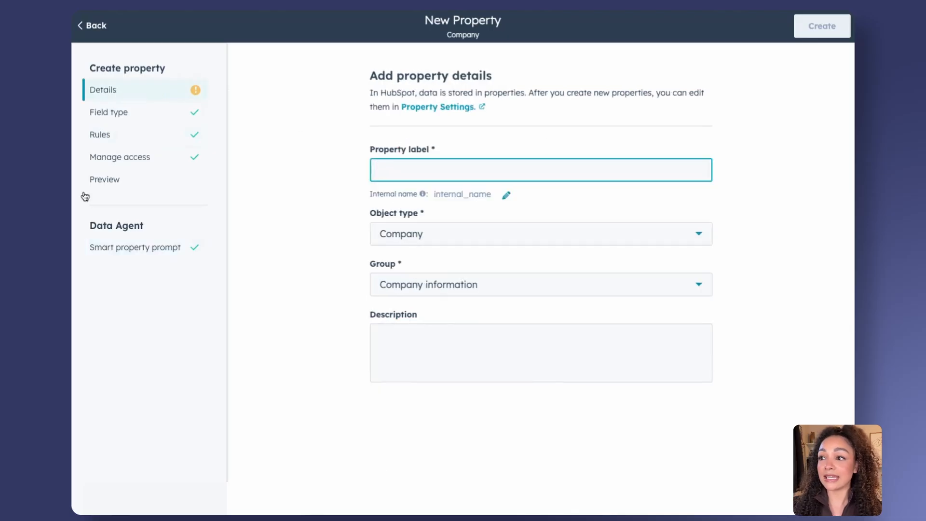
type("Muli")
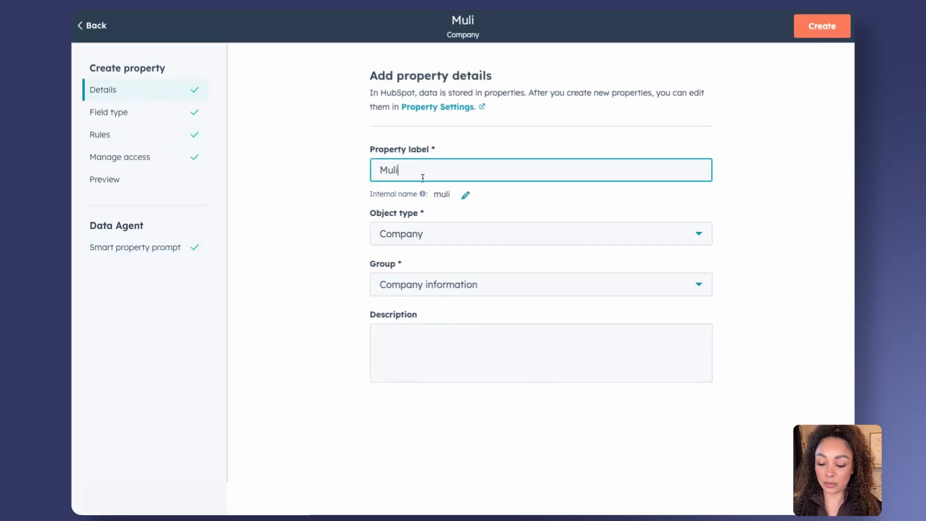
type("tple Offic")
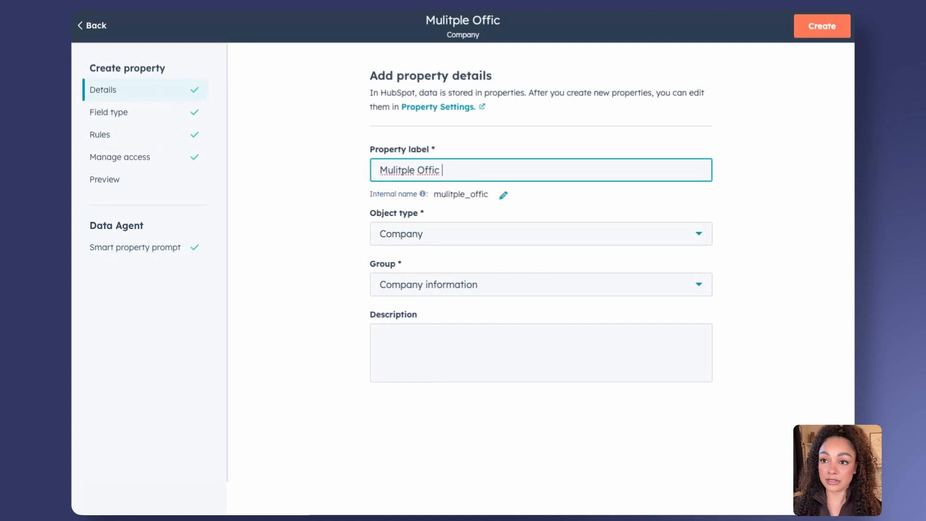
type("e Locations")
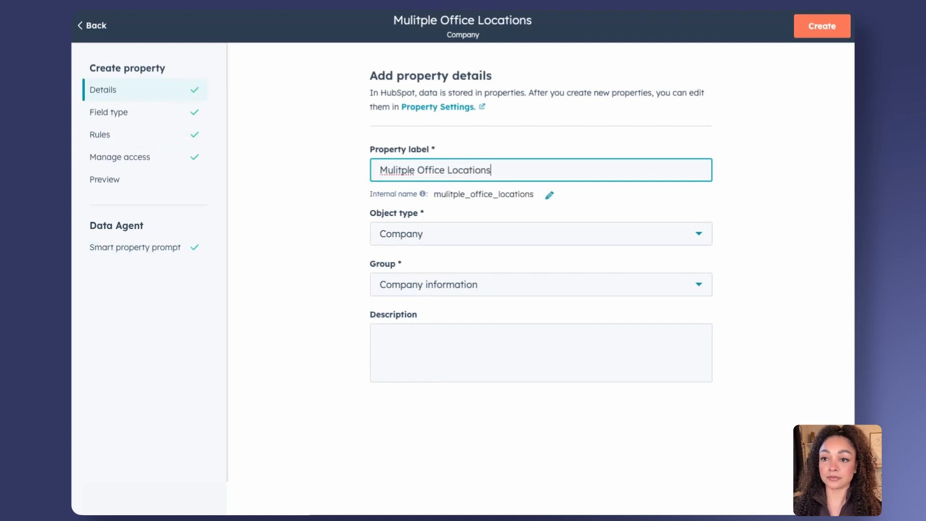
left_click(407, 174)
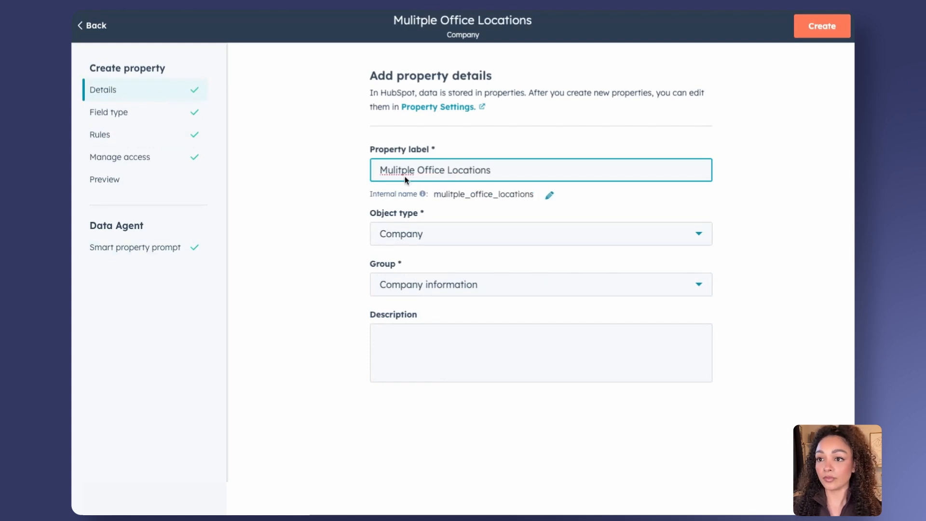
key("Delete")
key("Right")
type("i")
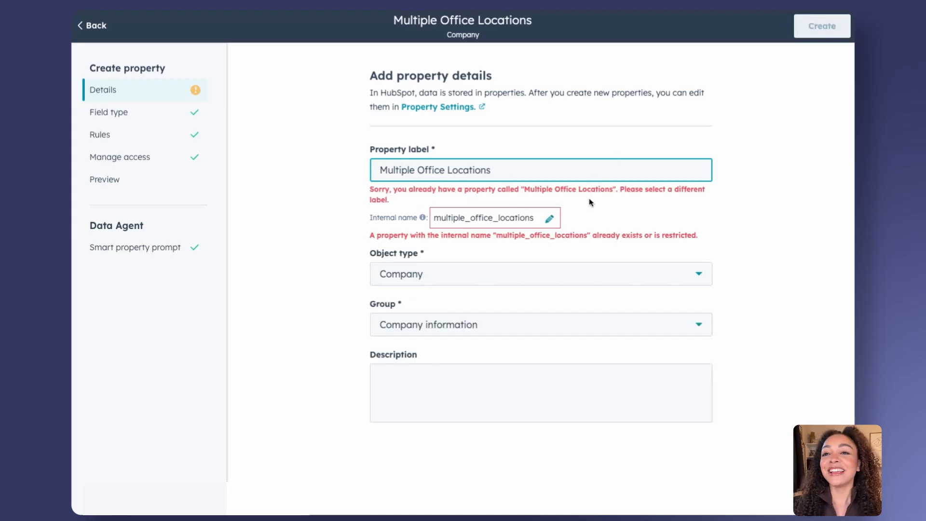
Create the property with the internal name multiple_office_locations2 and the label "Multiple Office Locations_"
left_click(545, 221)
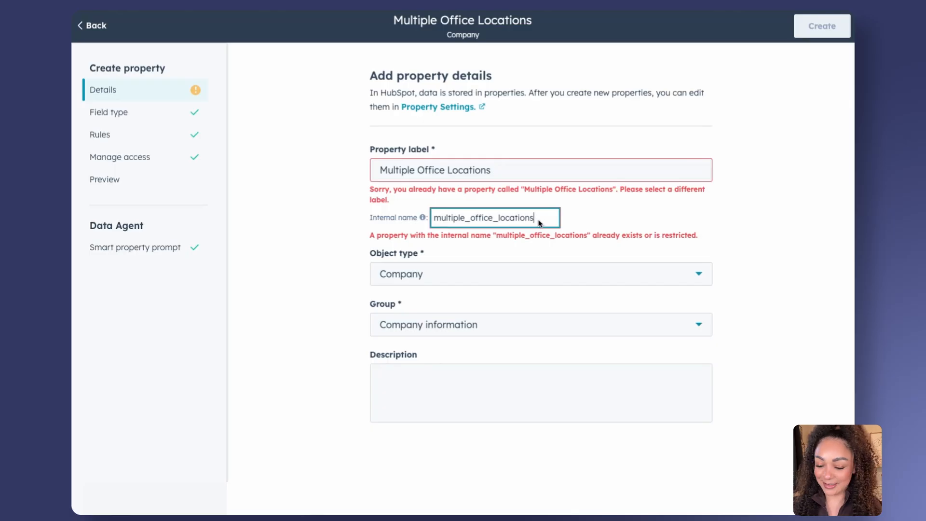
type("2")
left_click(724, 202)
left_click(623, 161)
left_click(588, 177)
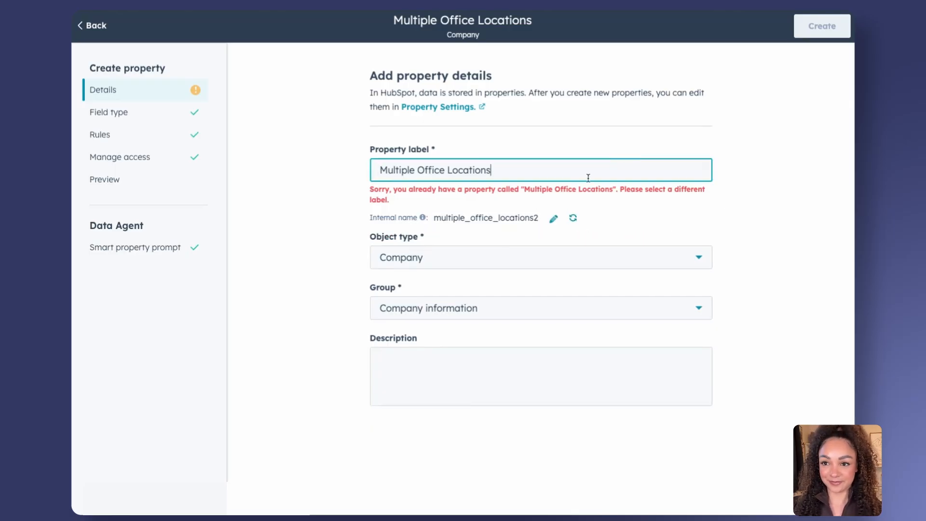
type("_")
left_click(760, 182)
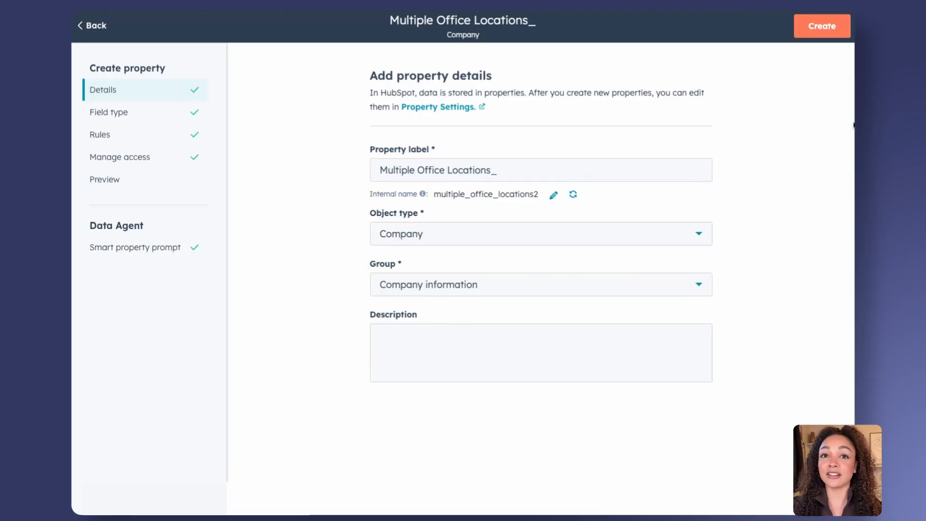
left_click(821, 29)
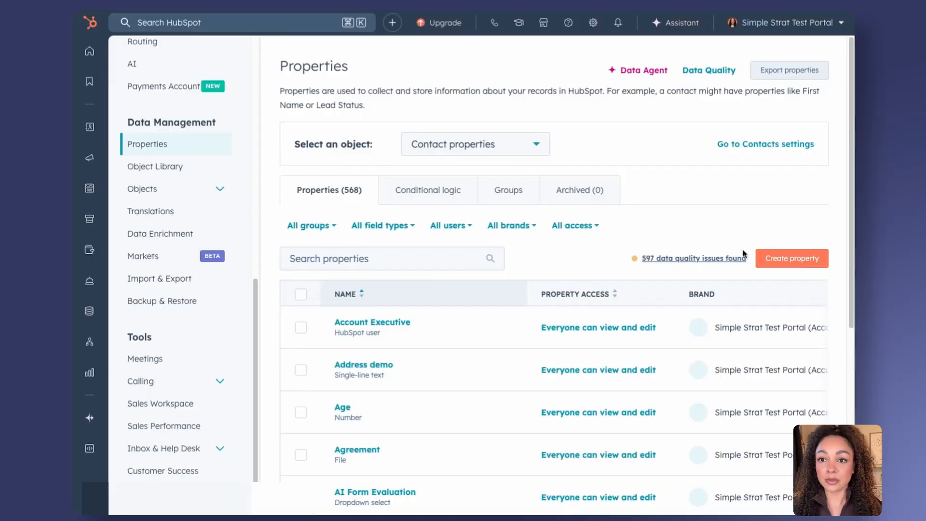
Start another new property and set its object type to Company
left_click(779, 262)
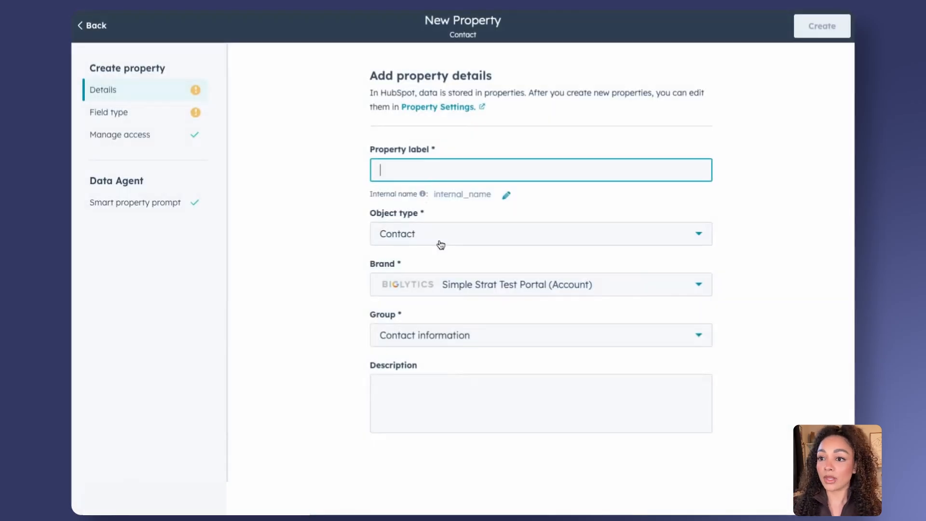
left_click(439, 242)
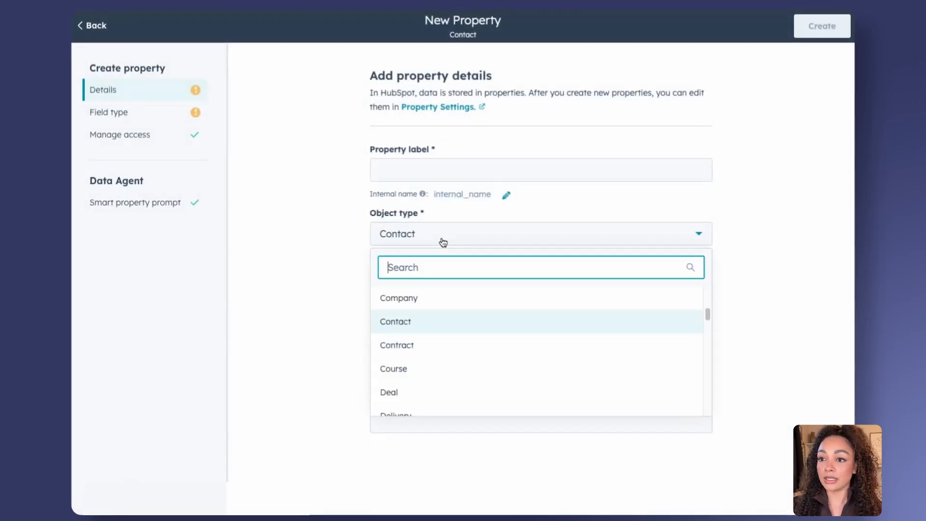
left_click(448, 308)
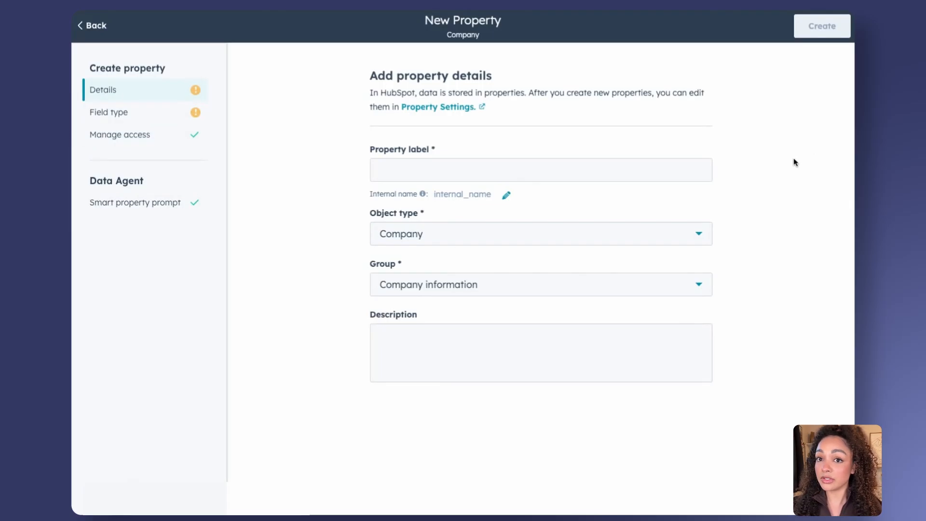
Set the new company property's field type to Multiple checkboxes
left_click(110, 113)
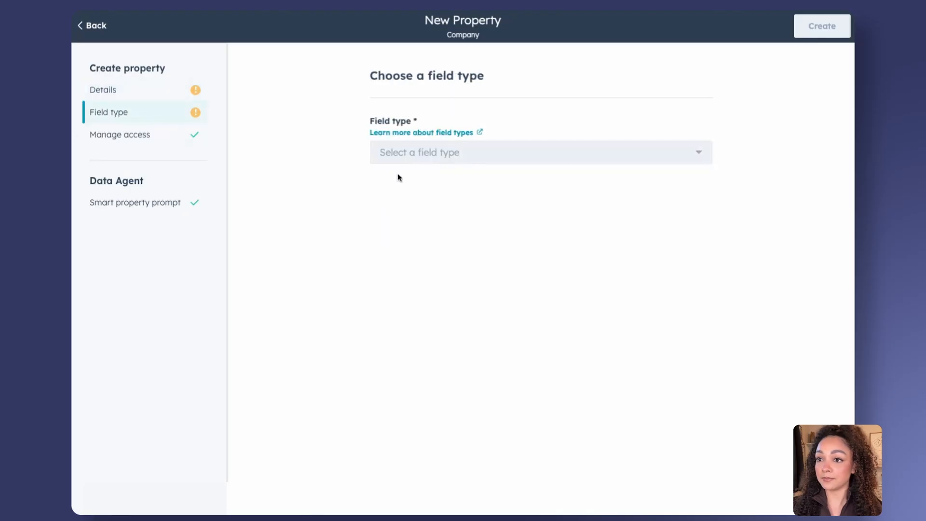
left_click(424, 151)
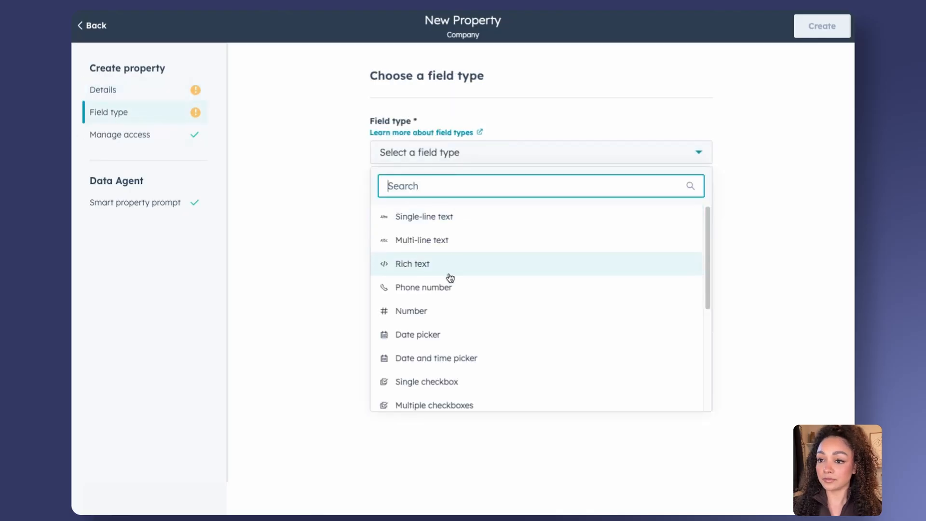
left_click(450, 404)
left_click(421, 383)
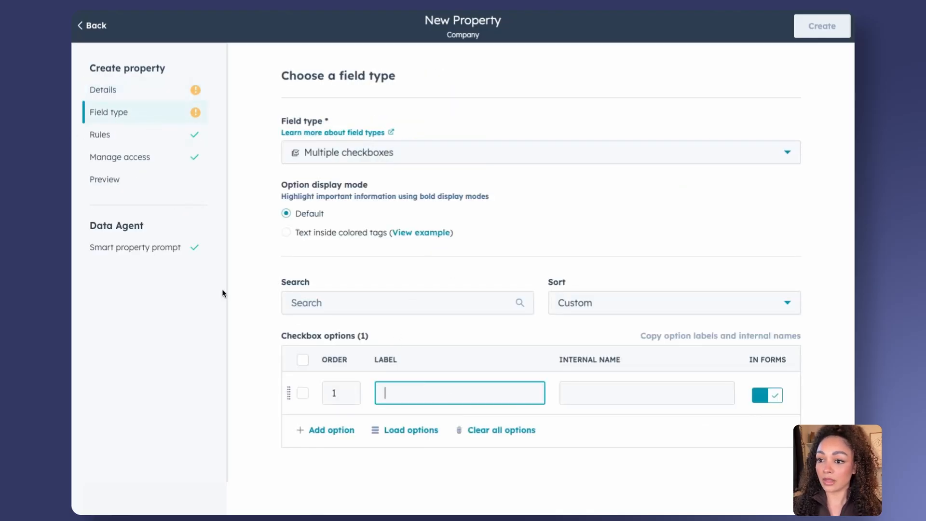
left_click(72, 257)
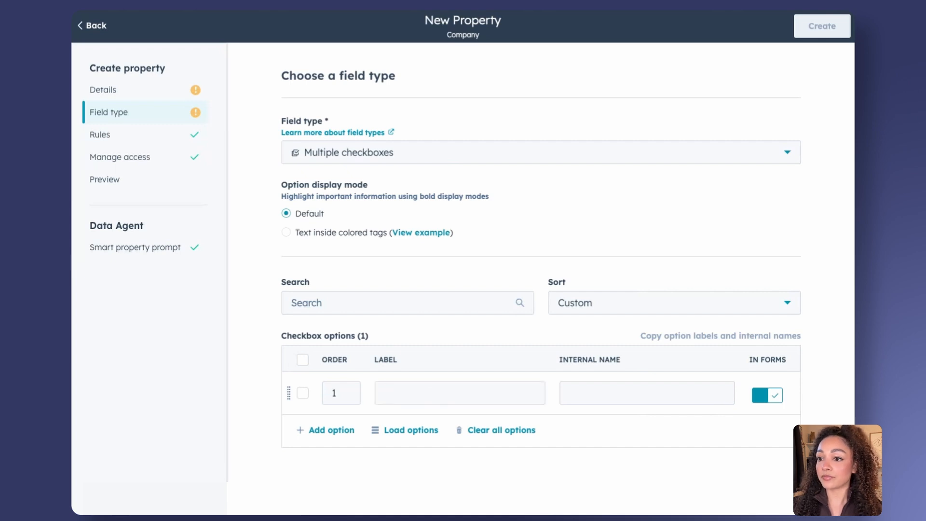
Enter HubSpot and Salesforce as the first two checkbox options of the property
left_click(505, 389)
type("HubSpot")
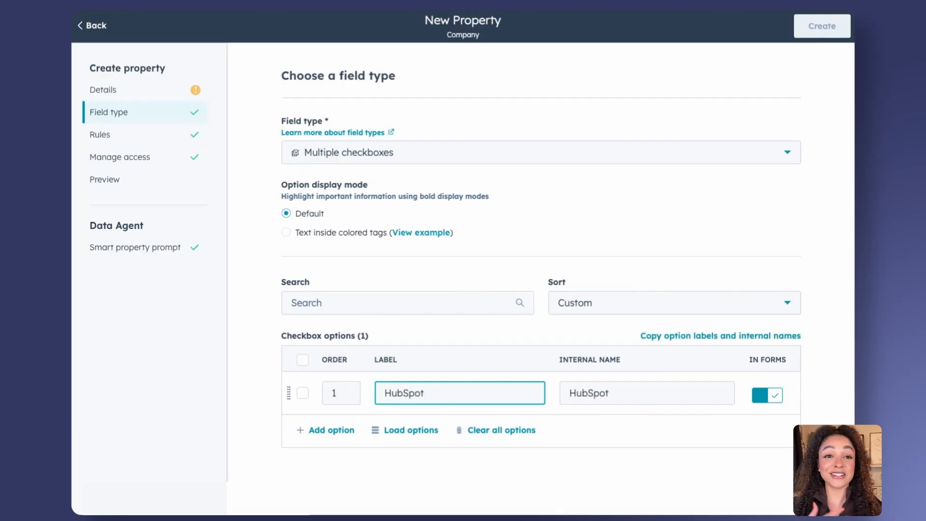
left_click(351, 429)
type("Salefor")
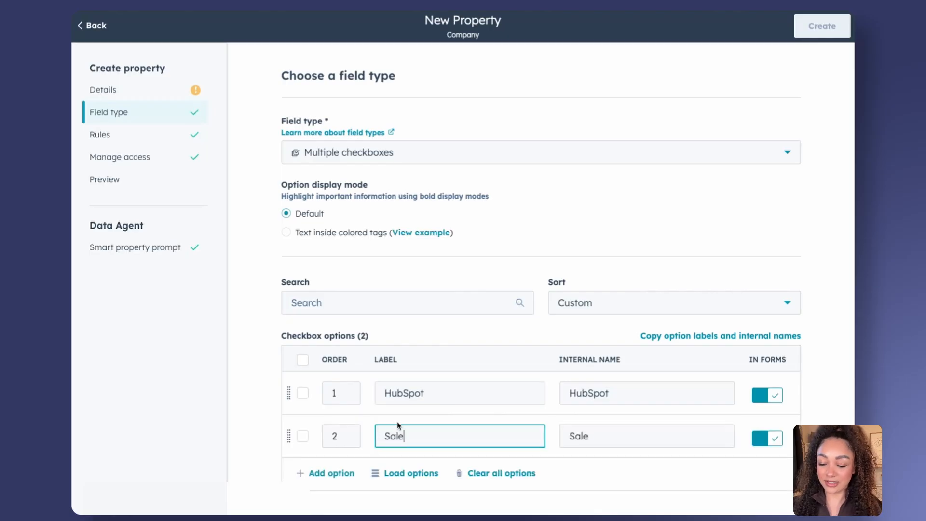
key("BackSpace")
key("BackSpace")
type("sforce")
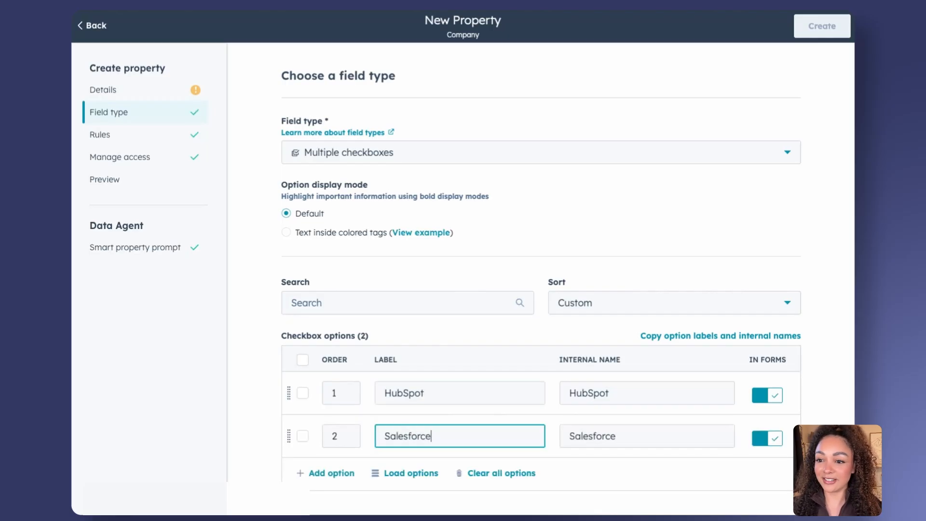
Add a third checkbox option labelled Wordpress
left_click(340, 474)
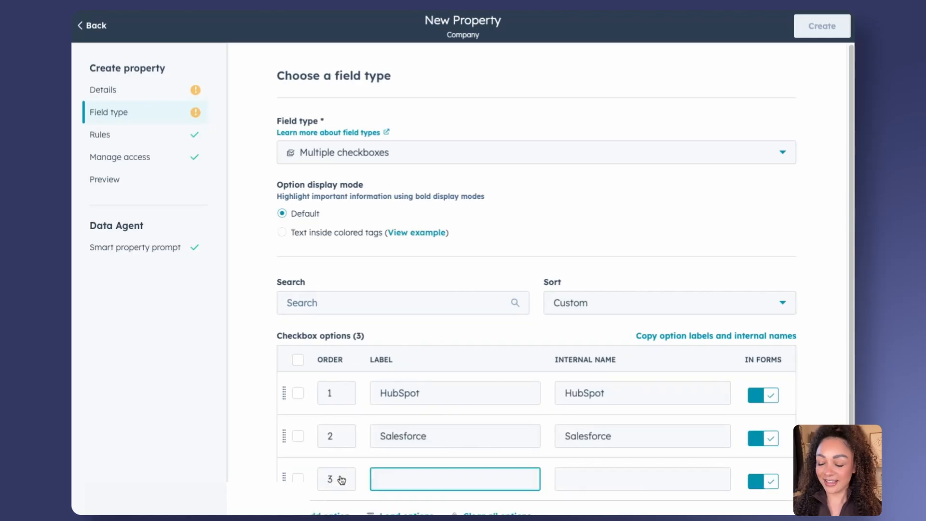
type("Wrodpres")
key("BackSpace")
key("BackSpace")
key("BackSpace")
key("BackSpace")
key("BackSpace")
key("BackSpace")
key("BackSpace")
type("ordpress")
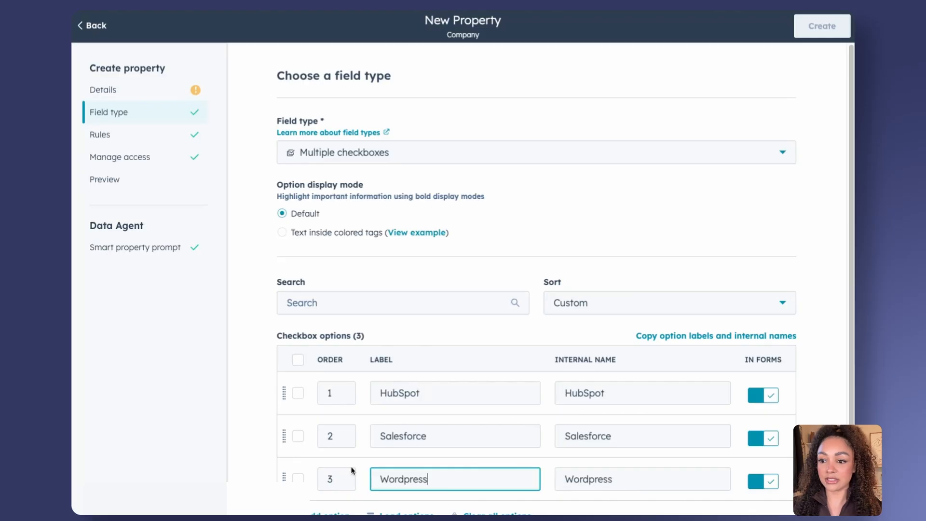
Add a fourth checkbox option labelled Shopify
scroll(358, 503, "down", 1)
left_click(313, 496)
type("hop")
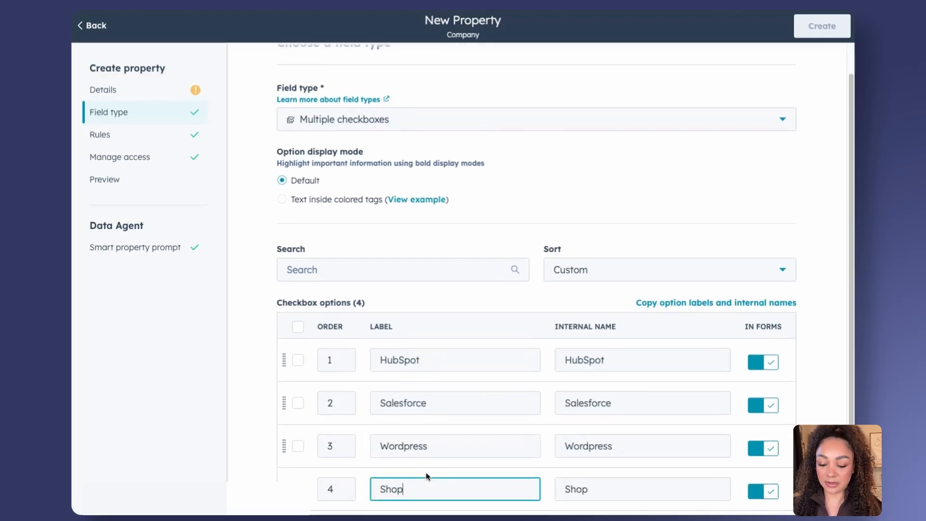
type("ify")
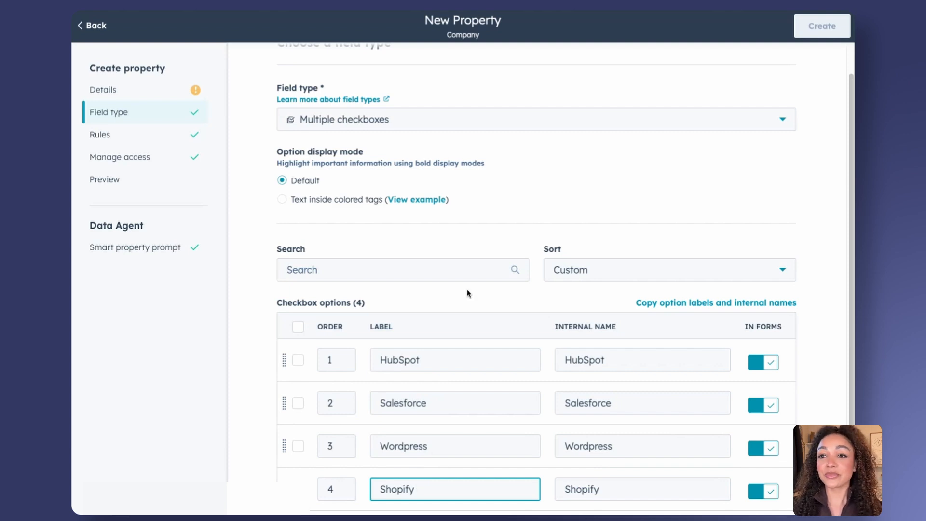
scroll(467, 292, "down", 1)
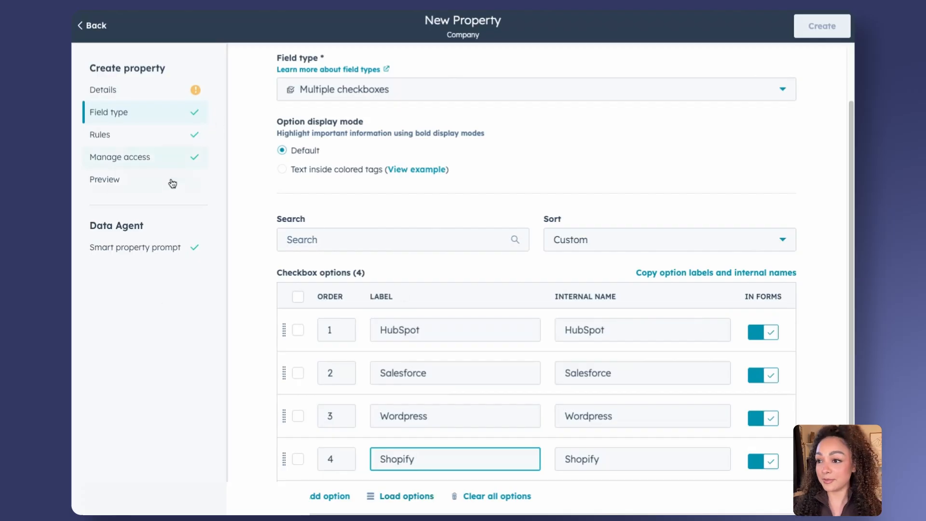
Enable filling the property using Data Agent in its smart property prompt settings
left_click(155, 248)
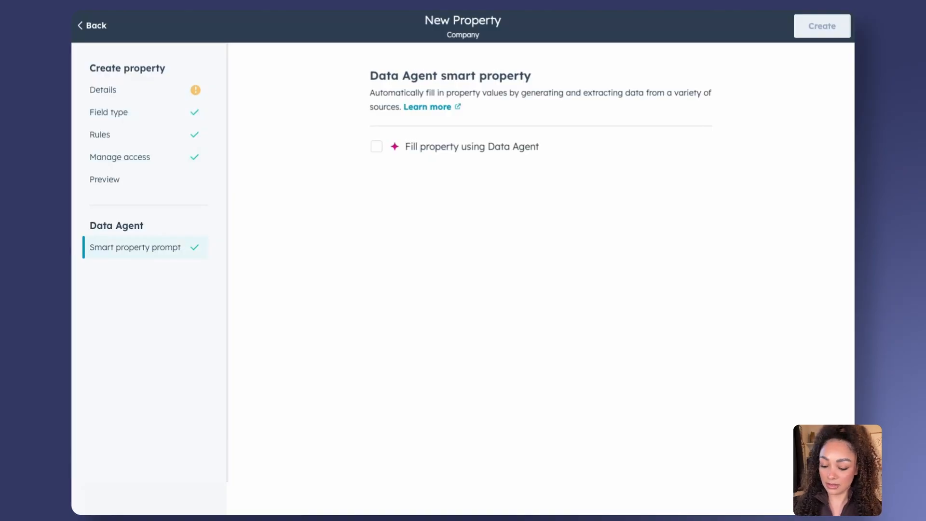
left_click(391, 148)
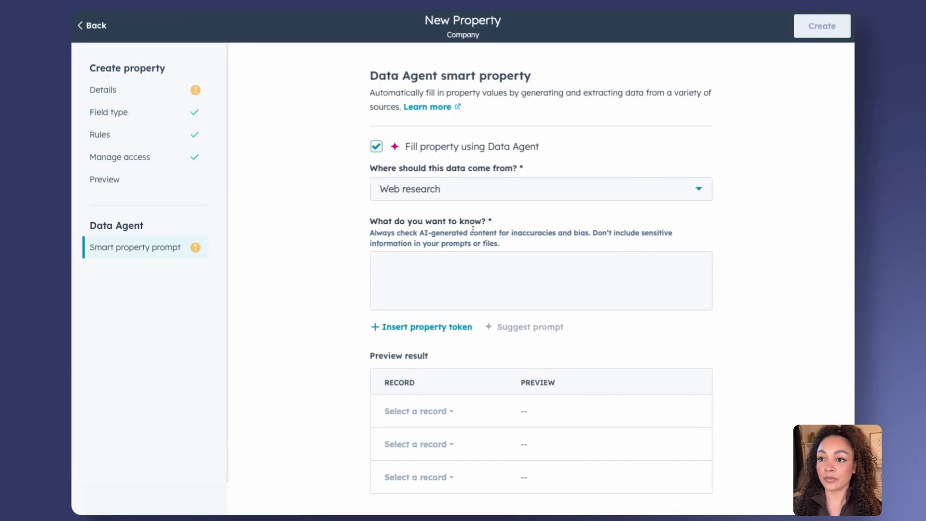
Set the prompt to "Select any of the technologies or platforms this company’s uses based on this list of options: HubSpot, Salesforce, Shopify, and WordPress."
left_click(464, 258)
type("Select any of the technologies or platforms this company’s uses based on this list of options: HubSpot, Salesforce, Shopify, and WordPress.")
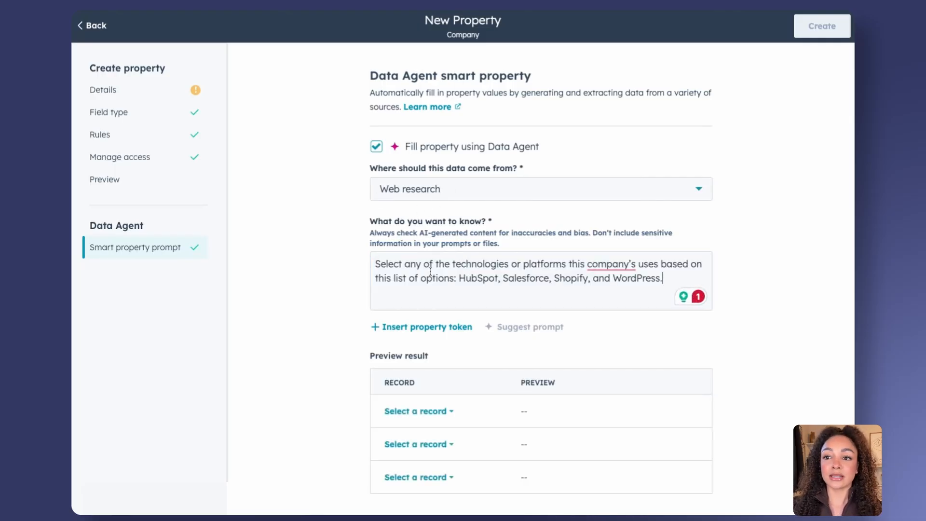
left_click(610, 265)
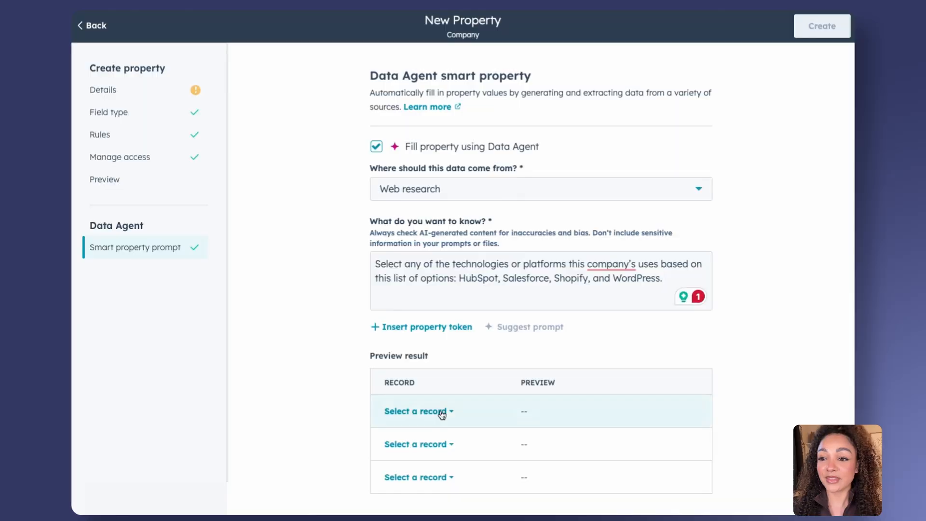
Preview the prompt's results on the Simple Strat and Aircall company records
left_click(441, 413)
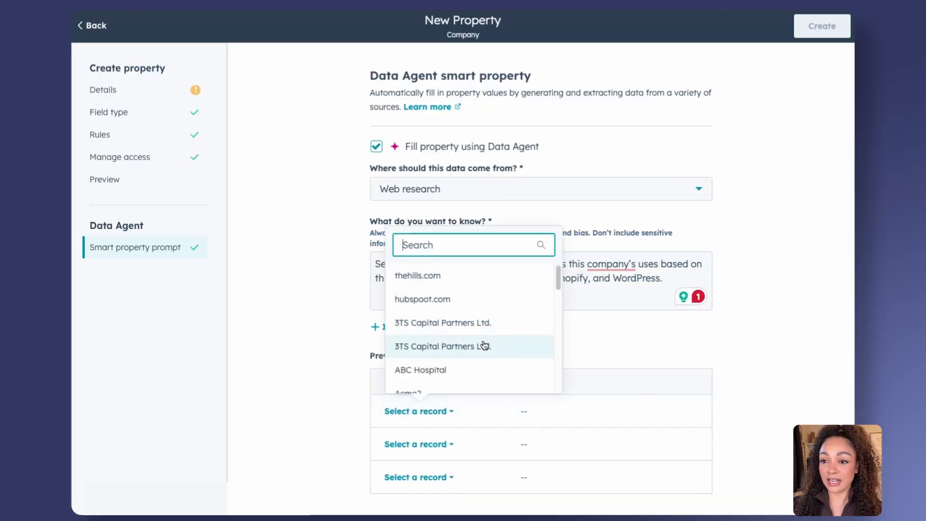
type("simple")
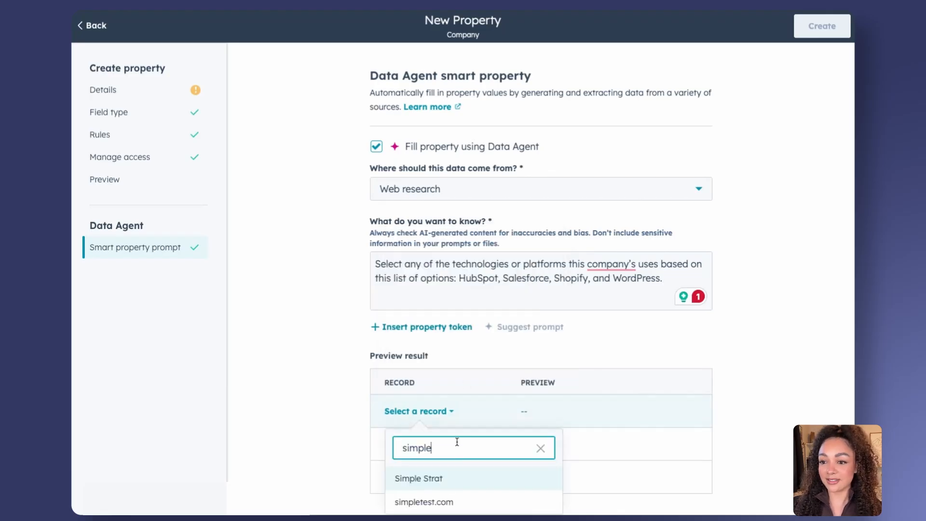
left_click(444, 477)
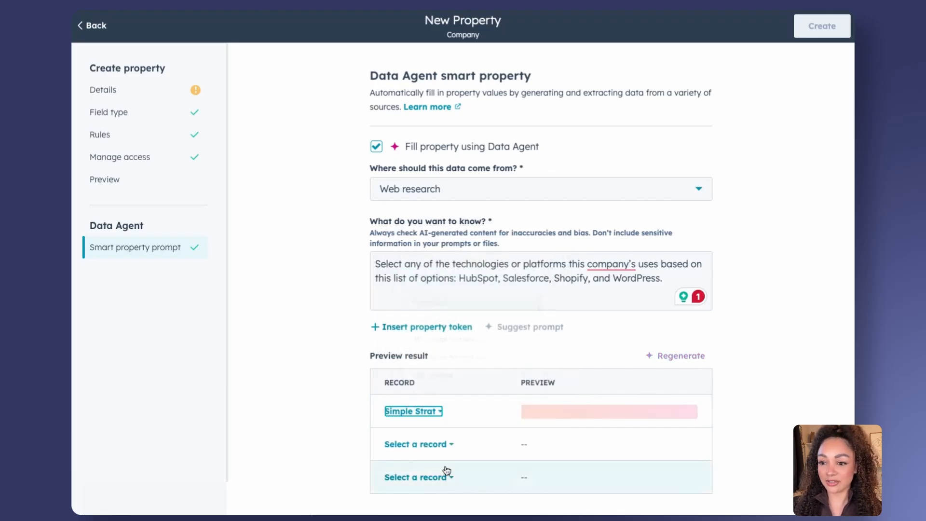
left_click(430, 450)
type("aircall")
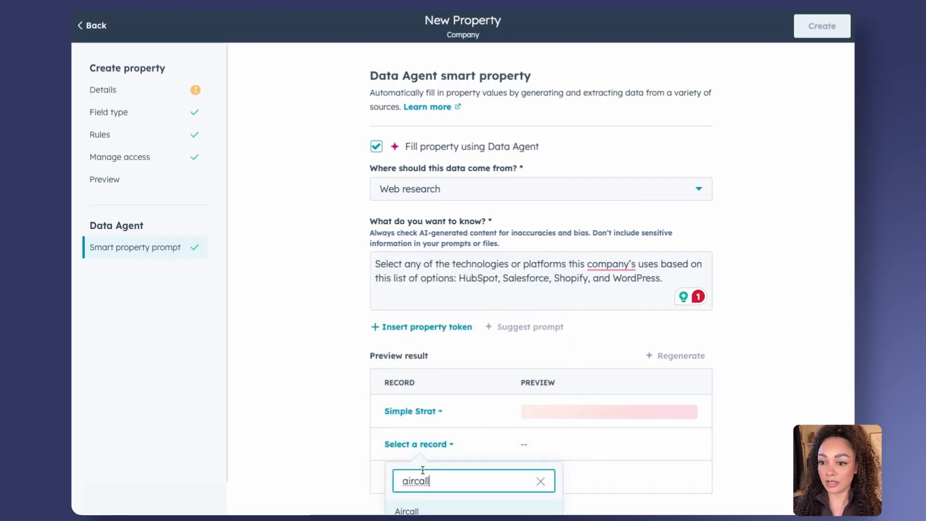
left_click(420, 511)
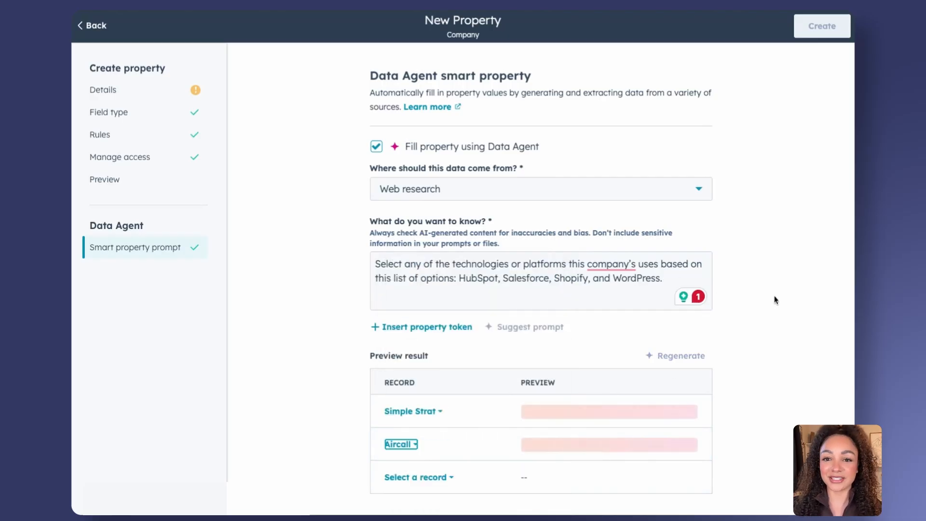
left_click(757, 297)
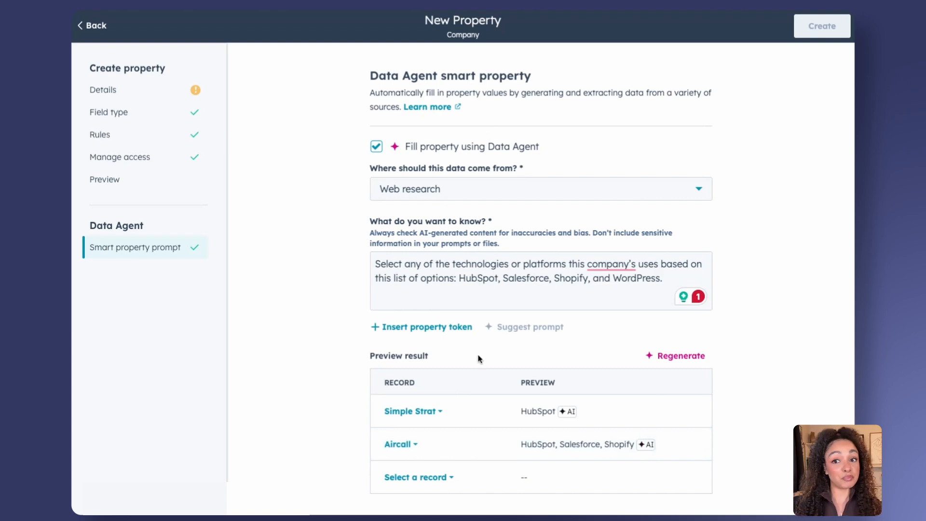
Label the company property Competitor Companies Identified and create it
left_click(115, 91)
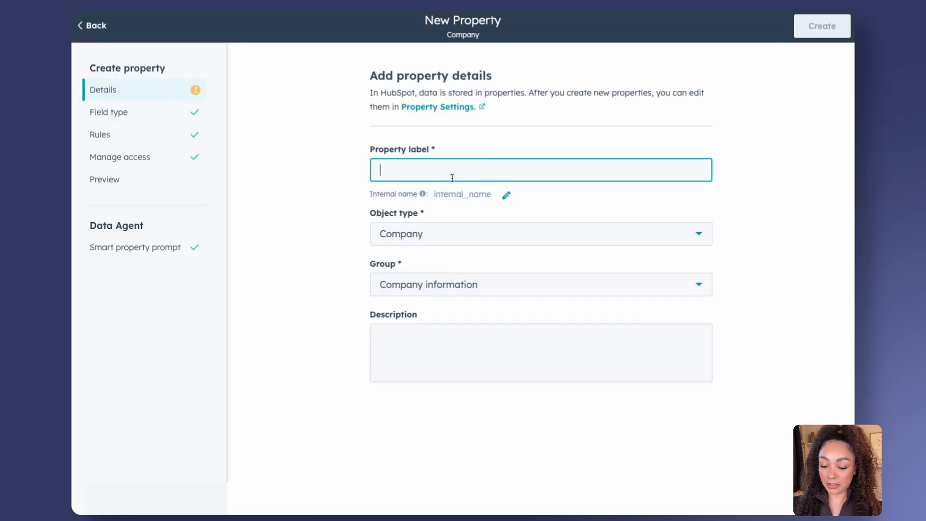
type("Compe")
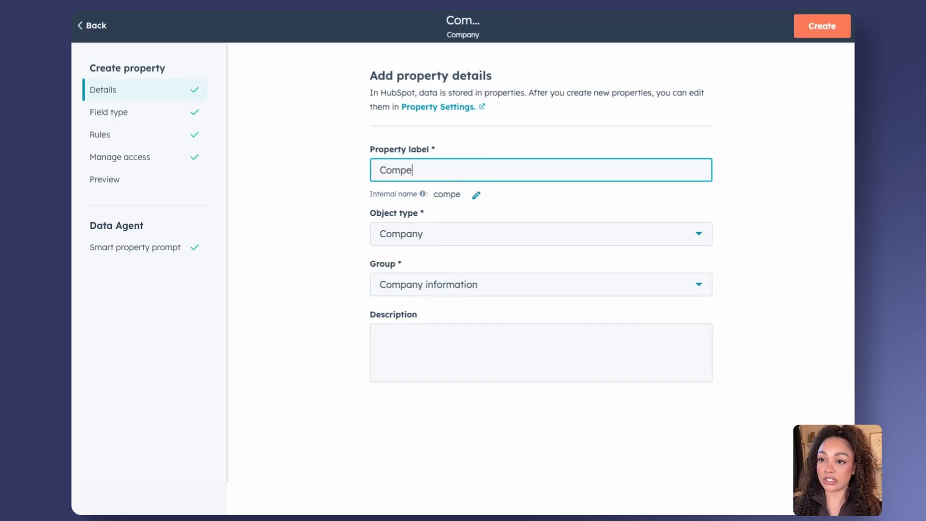
type("tito")
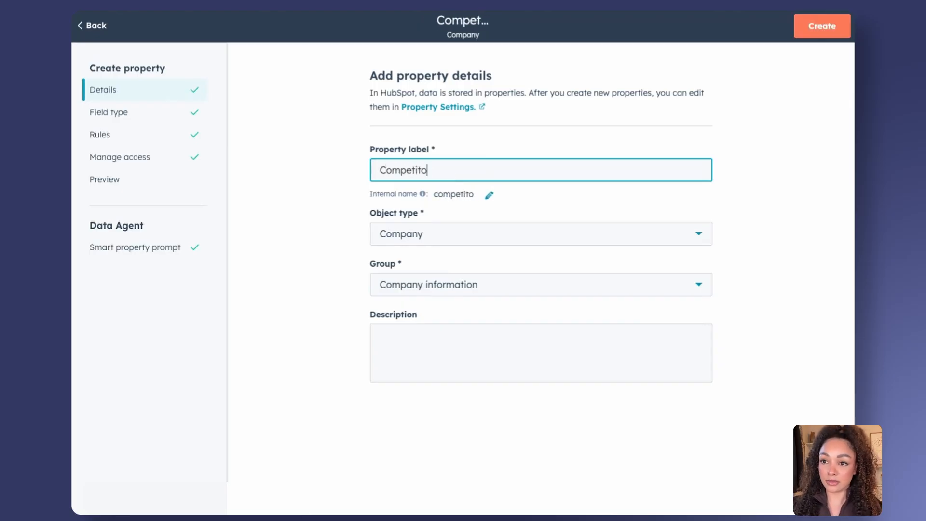
type("r C")
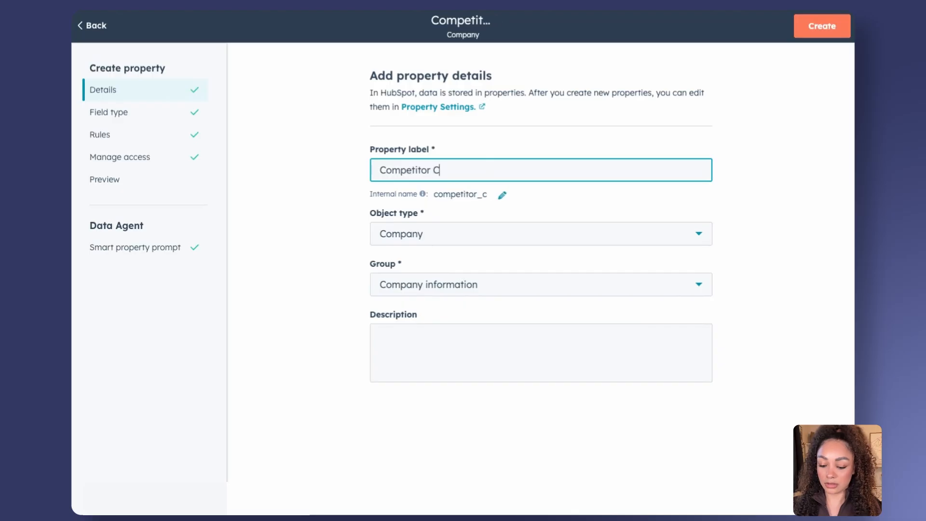
type("ompanies Identified")
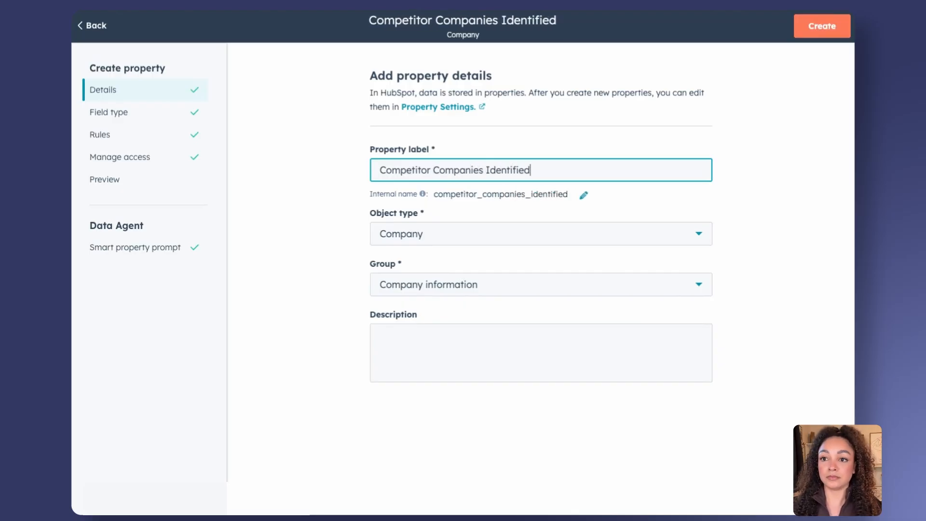
left_click(791, 93)
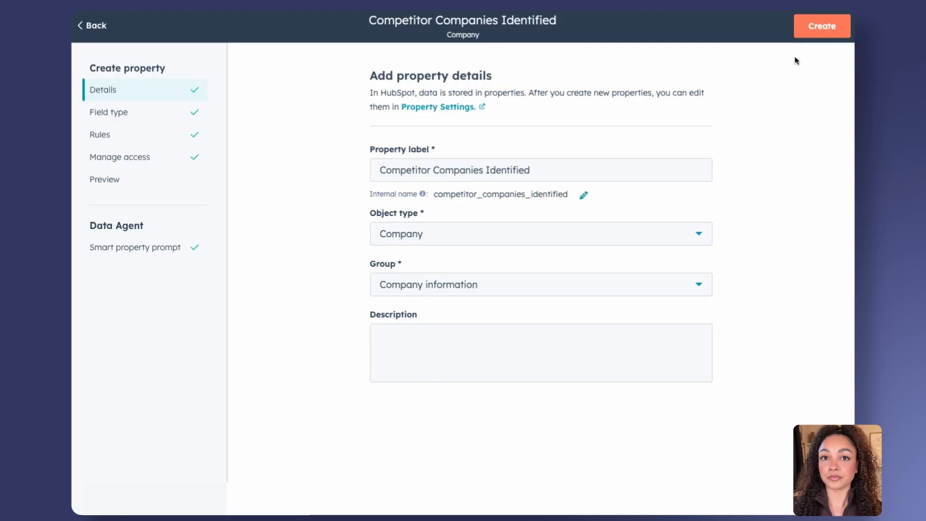
left_click(829, 38)
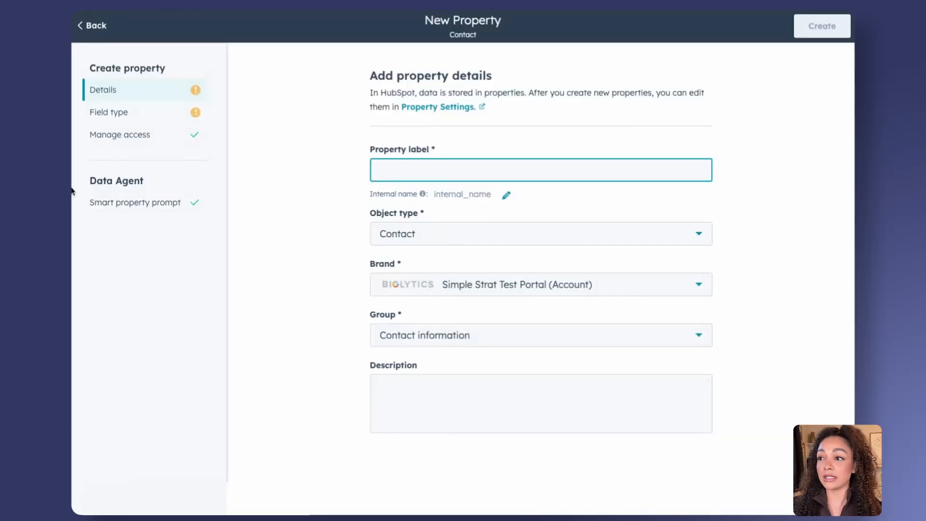
Set the new contact property's field type to single-line text
left_click(72, 191)
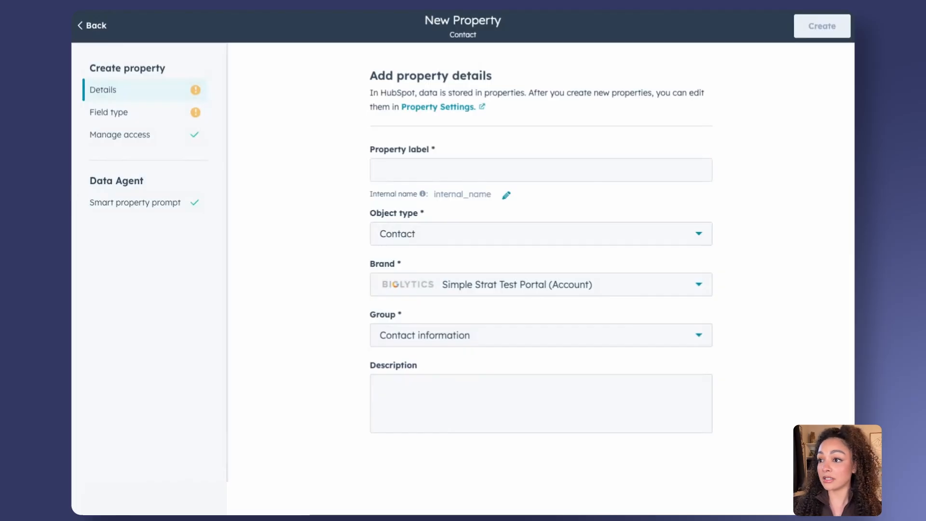
left_click(533, 176)
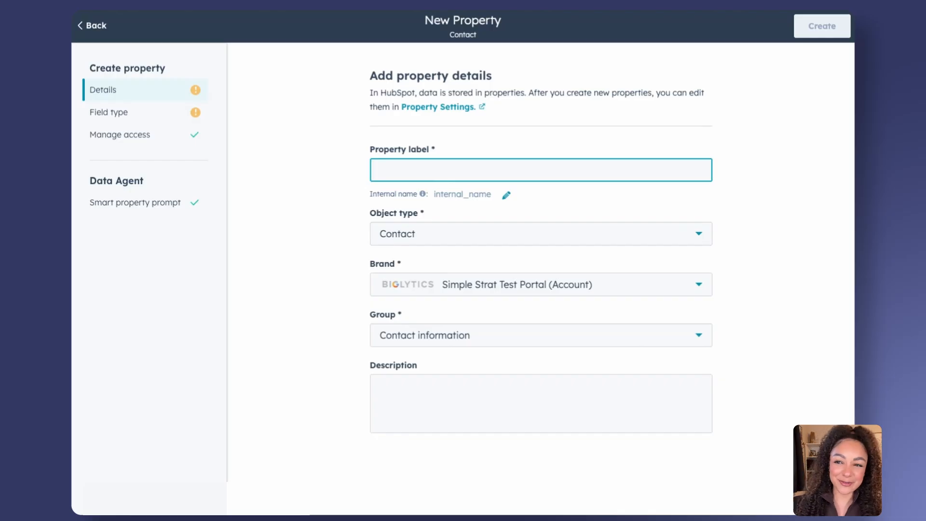
left_click(161, 202)
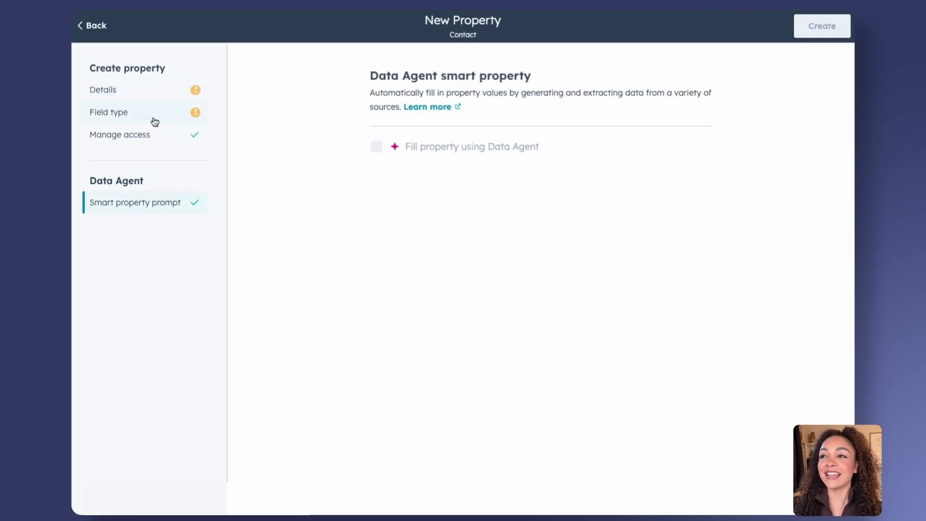
left_click(139, 122)
left_click(436, 157)
left_click(469, 217)
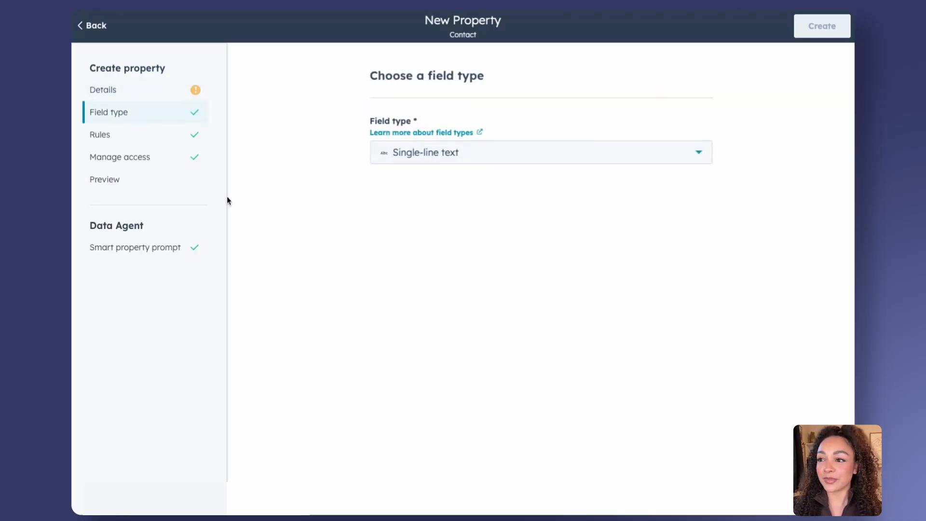
Enable filling the contact property using Data Agent, with call transcripts as the data source
left_click(164, 244)
left_click(513, 146)
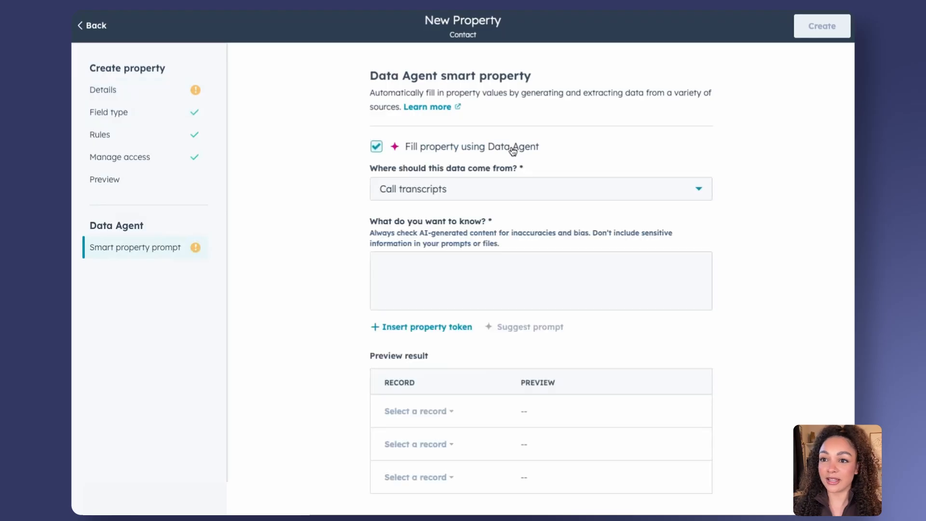
left_click(475, 193)
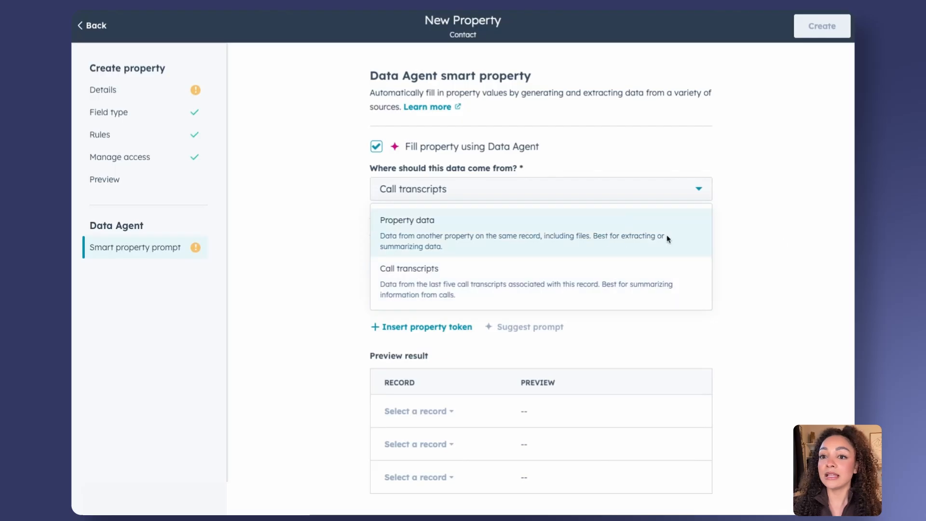
left_click(565, 295)
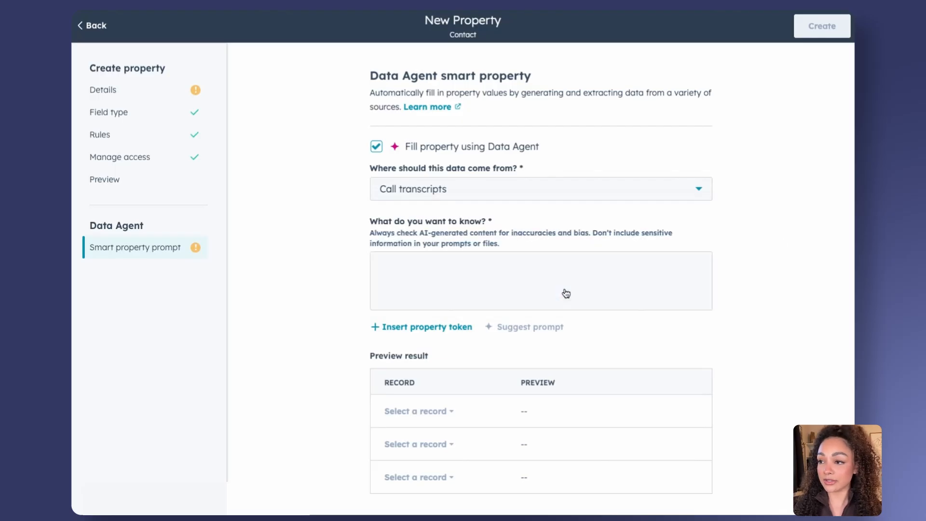
Change the contact property's field type to multi-line text
left_click(148, 117)
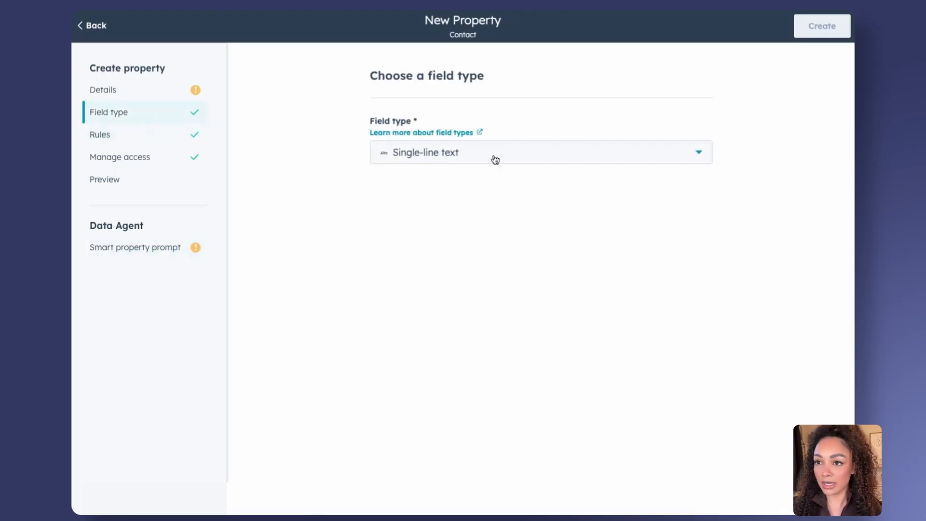
left_click(491, 154)
left_click(480, 247)
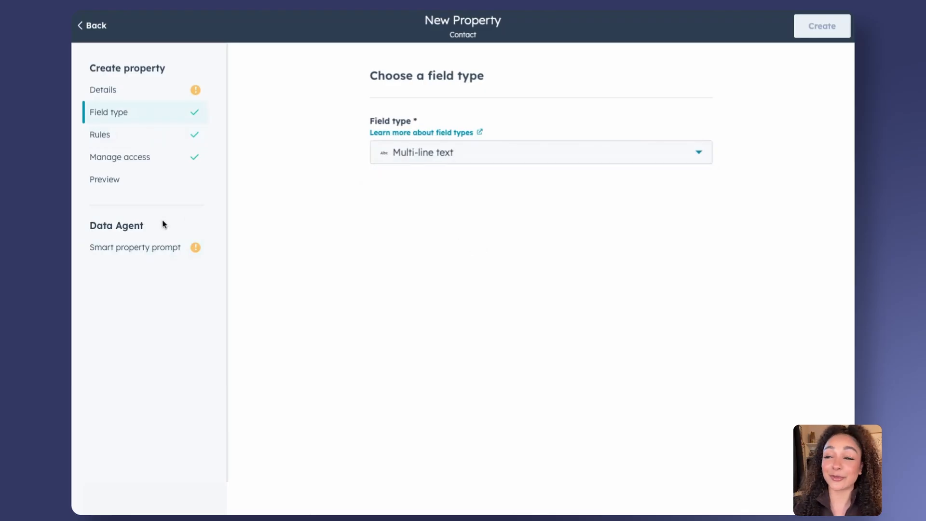
Enter the smart property prompt "What product offerings or solutions were presented in the last call?"
left_click(121, 249)
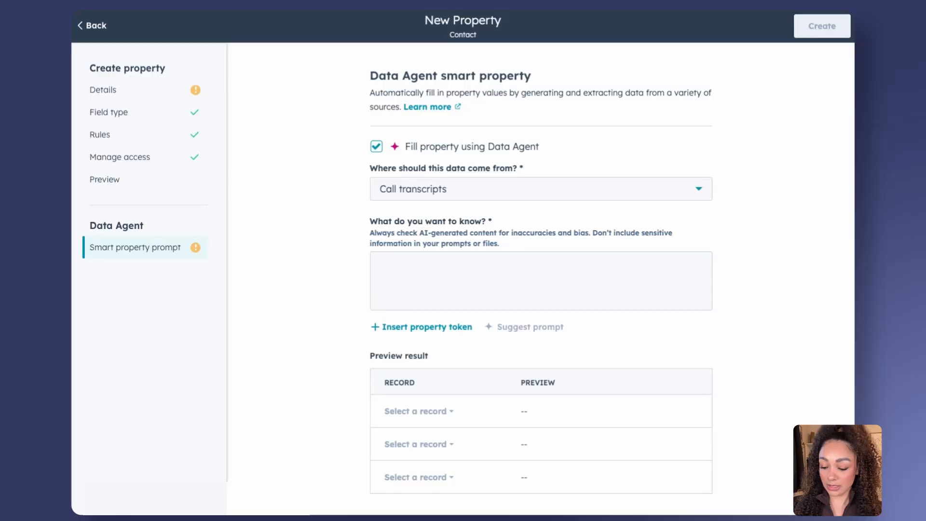
left_click(586, 273)
type("What product offerings or solutions were presented in the last call?")
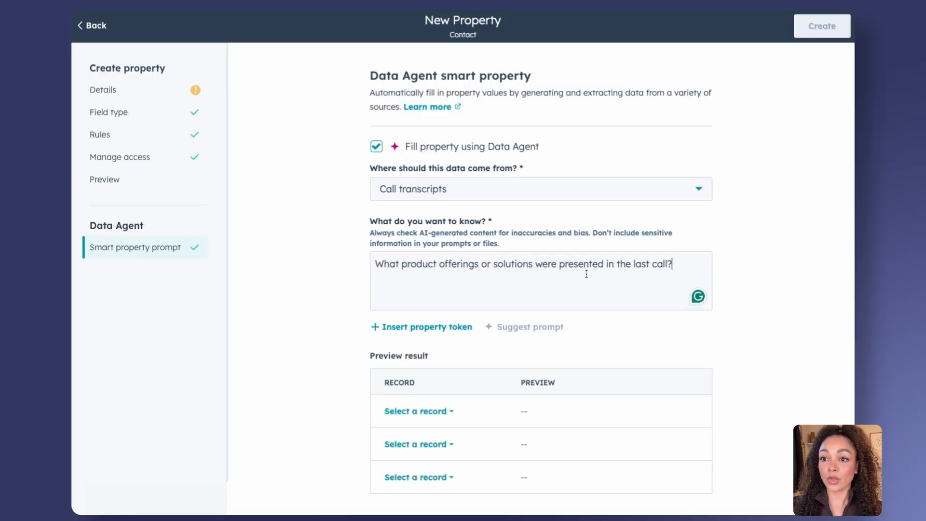
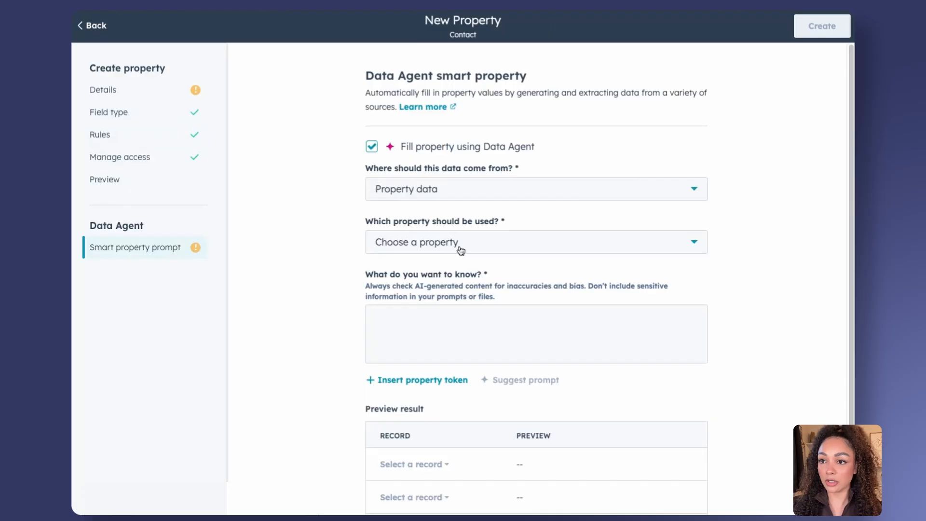
Choose Marketing emails delivered as the property that supplies the Data Agent's property data
left_click(461, 250)
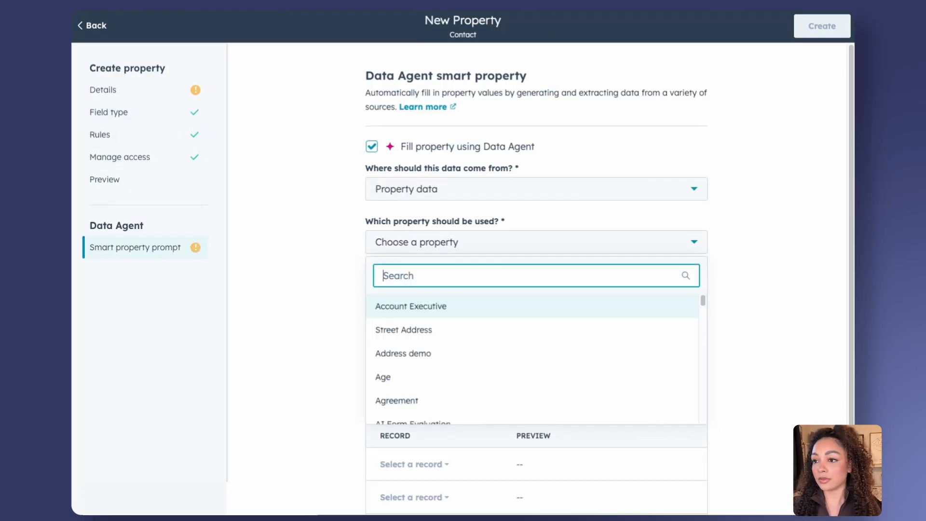
type("de")
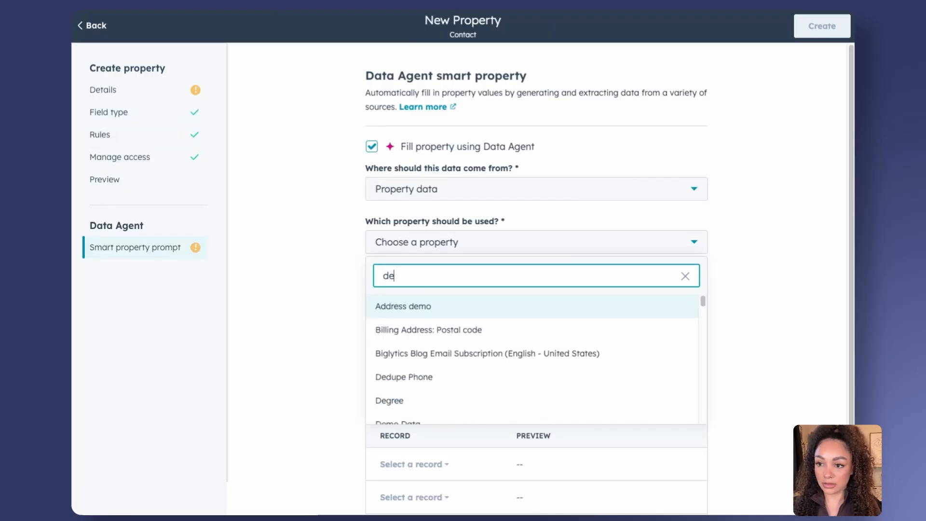
key("BackSpace")
key("BackSpace")
type("markeing")
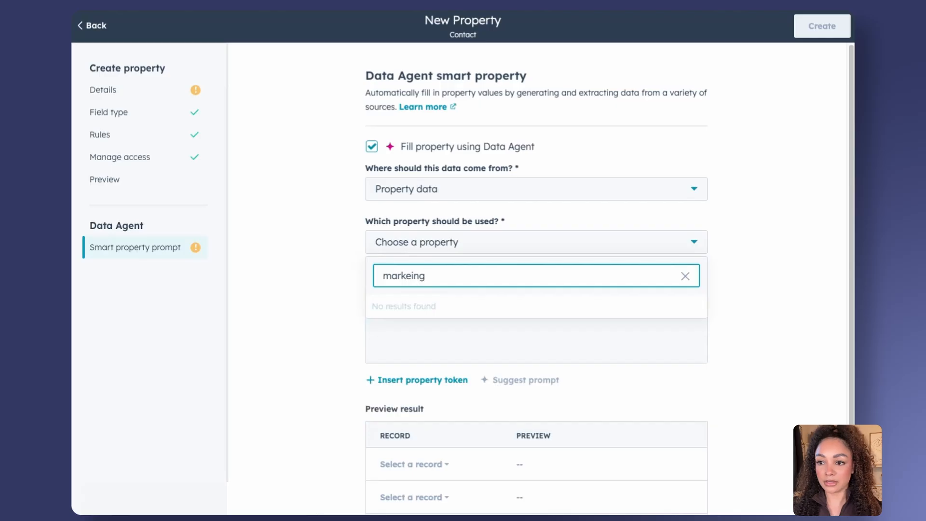
key("BackSpace")
key("BackSpace")
key("BackSpace")
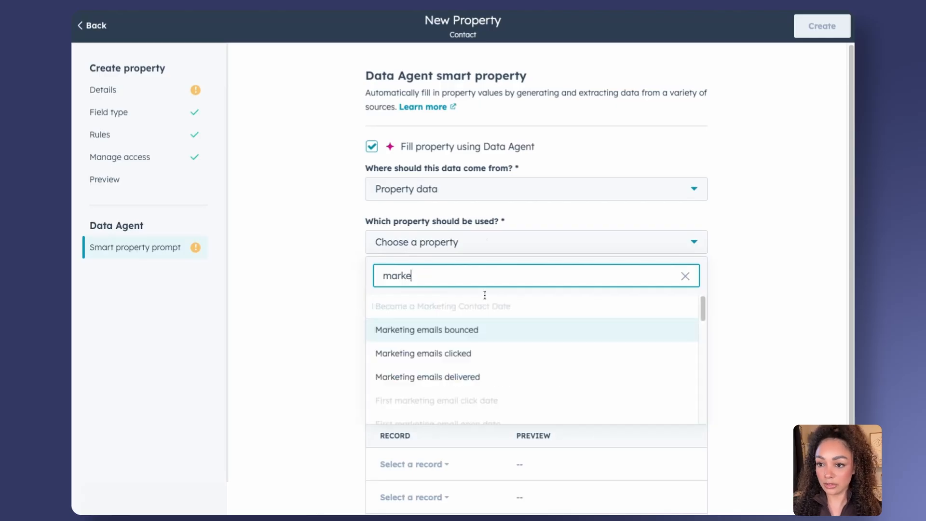
left_click(488, 386)
Enter the prompt "Determine the open rate by dividing the Marketing emails delivered by Marketing emails opened. Return a percentage.", with both metrics as property tokens
left_click(431, 326)
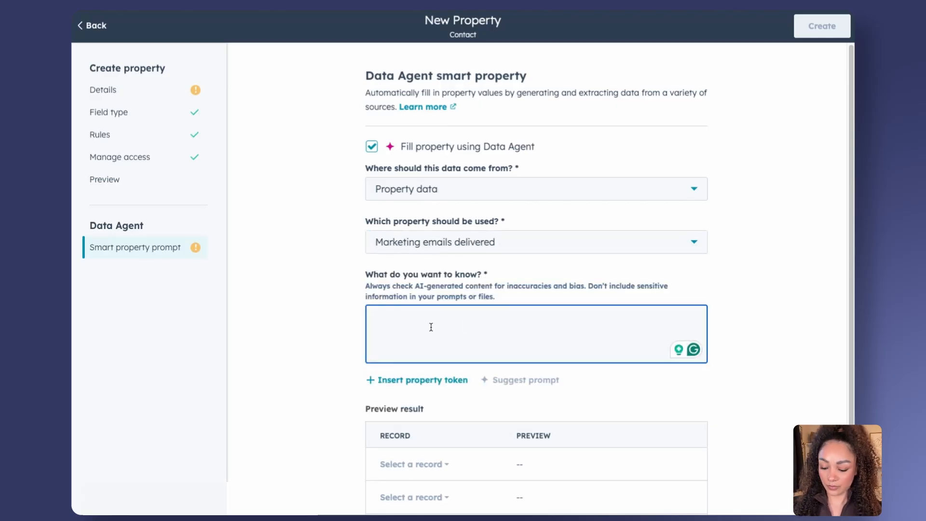
key("ctrl+v")
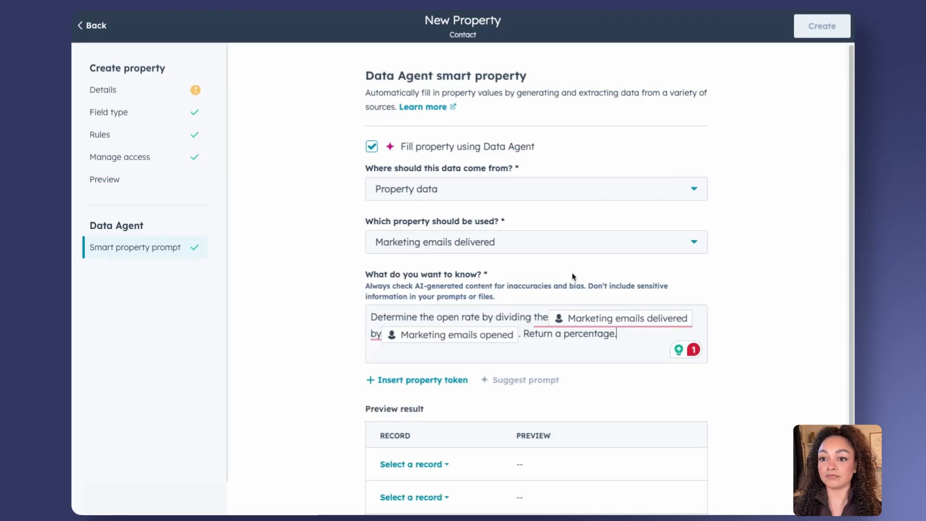
Preview the open rate prompt on a sample contact record found by first name
scroll(729, 213, "down", 1)
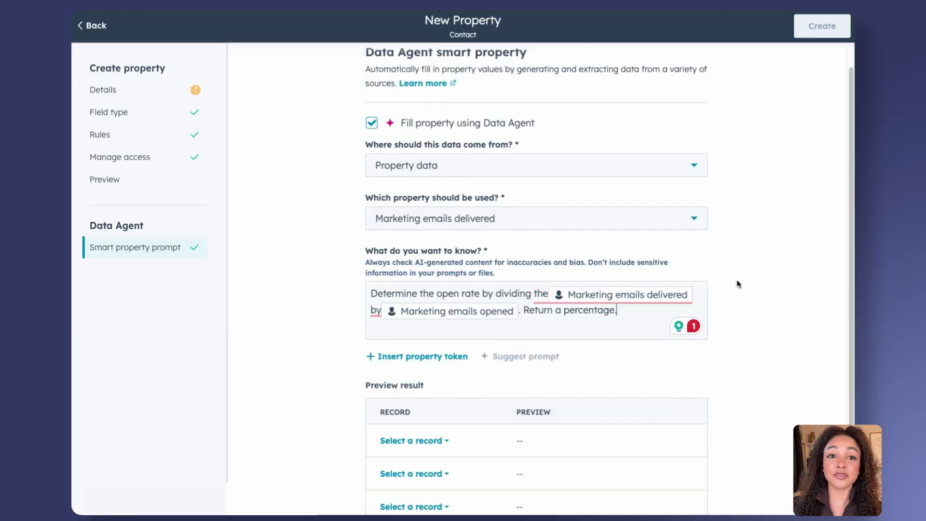
left_click(428, 446)
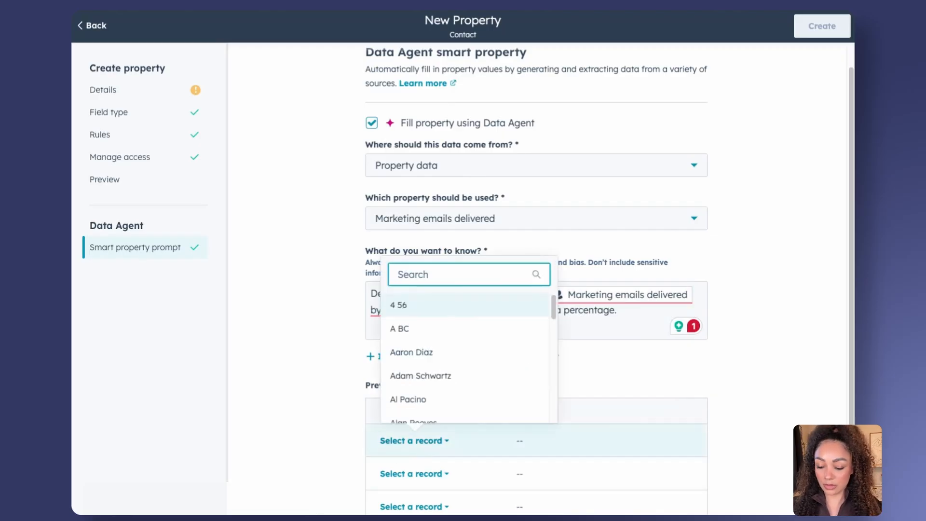
type("alexis")
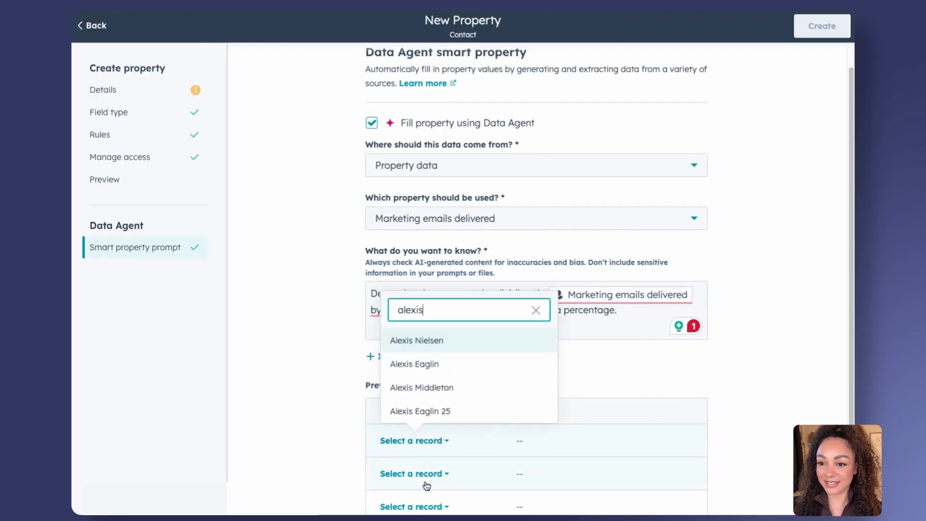
left_click(448, 415)
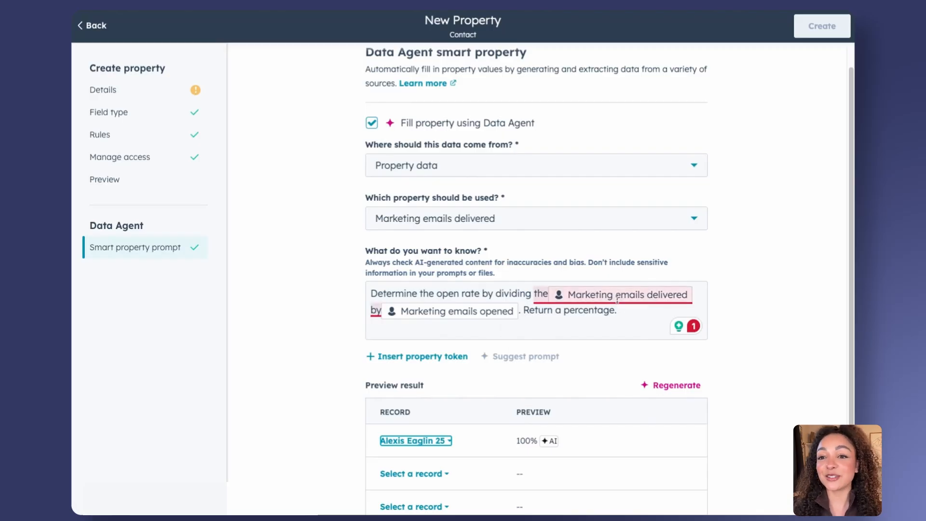
left_click(747, 296)
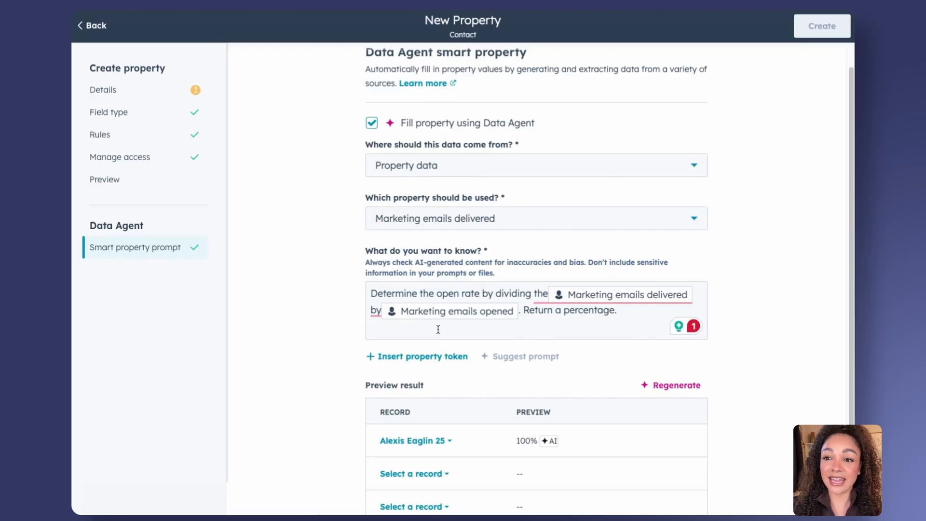
Browse the contact properties available as tokens for the open rate prompt
left_click(435, 356)
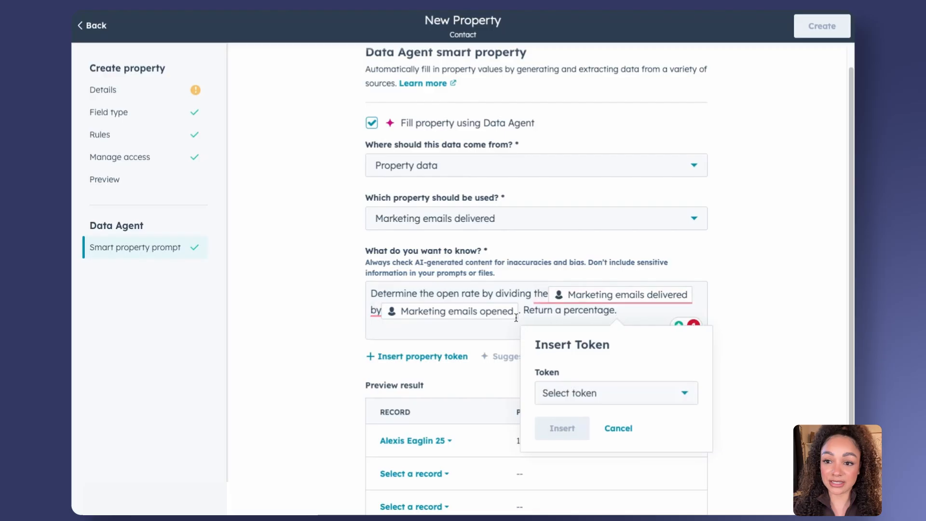
mouse_move(625, 296)
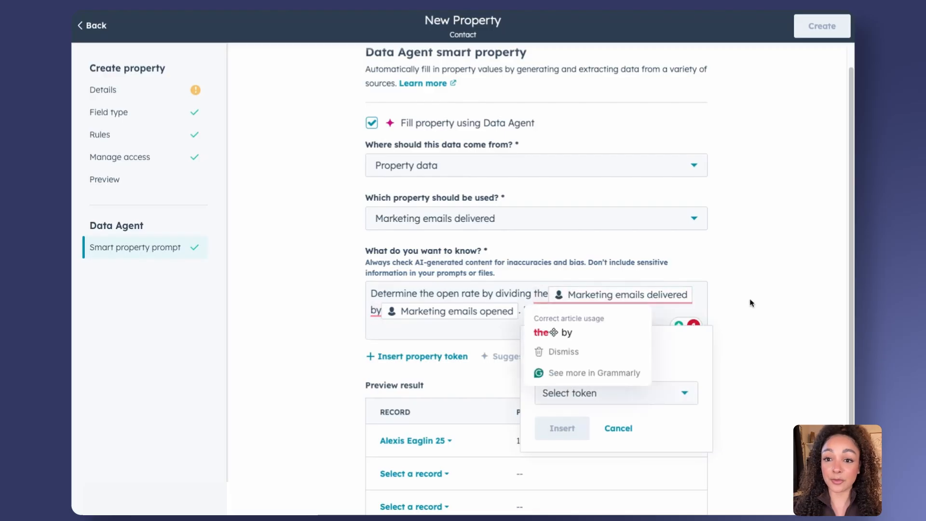
left_click(684, 393)
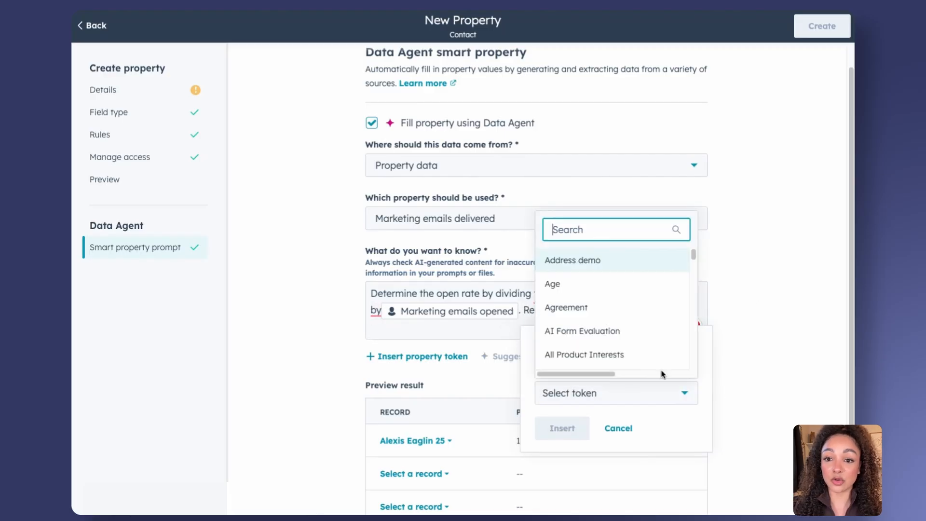
scroll(641, 293, "down", 5)
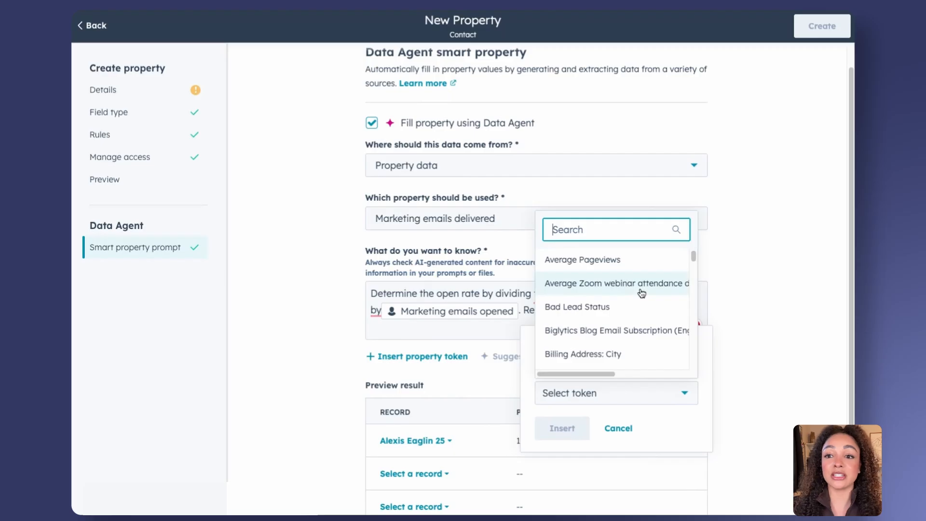
left_click(753, 275)
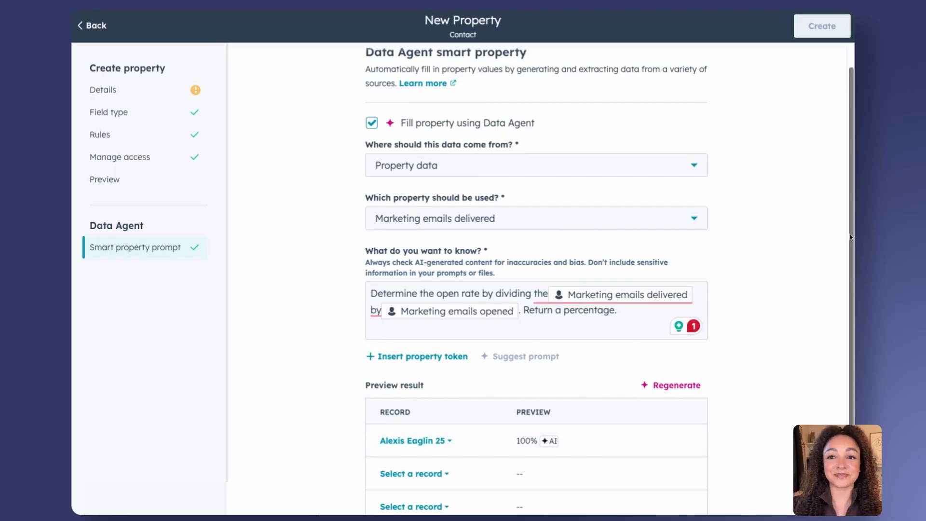
Label the contact property "Open Rate (%)" and create it
left_click(139, 99)
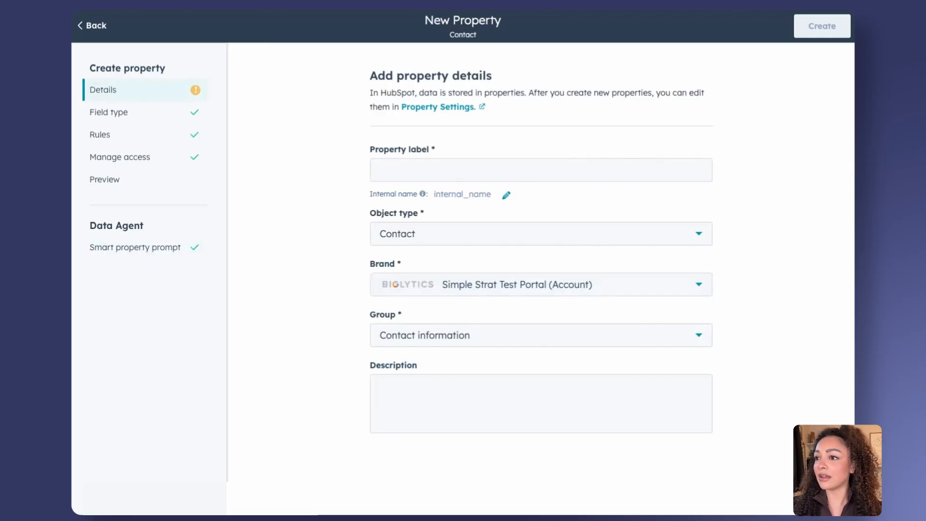
left_click(602, 176)
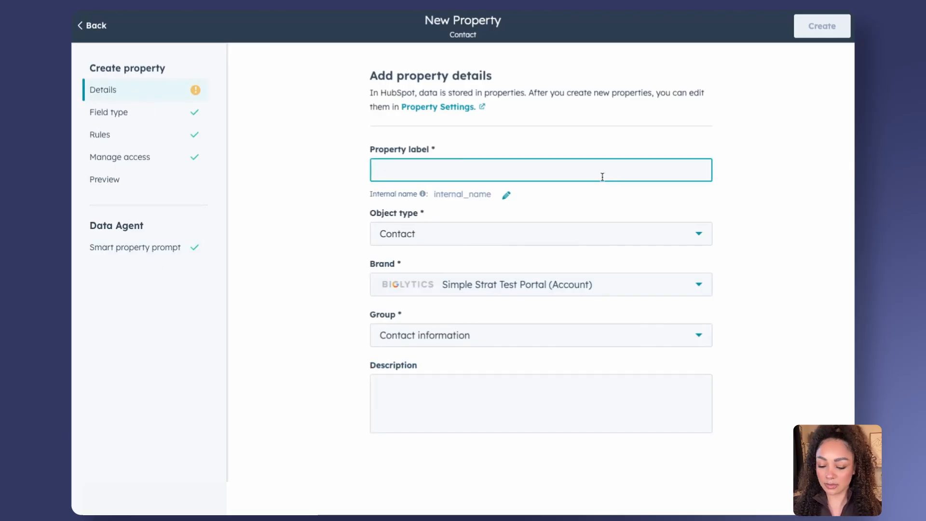
type("Open ")
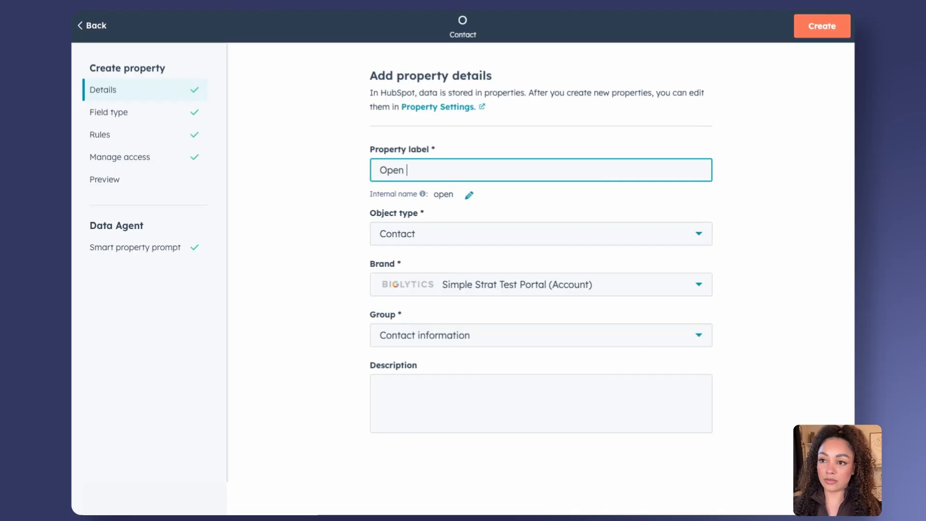
type("Rate (%)")
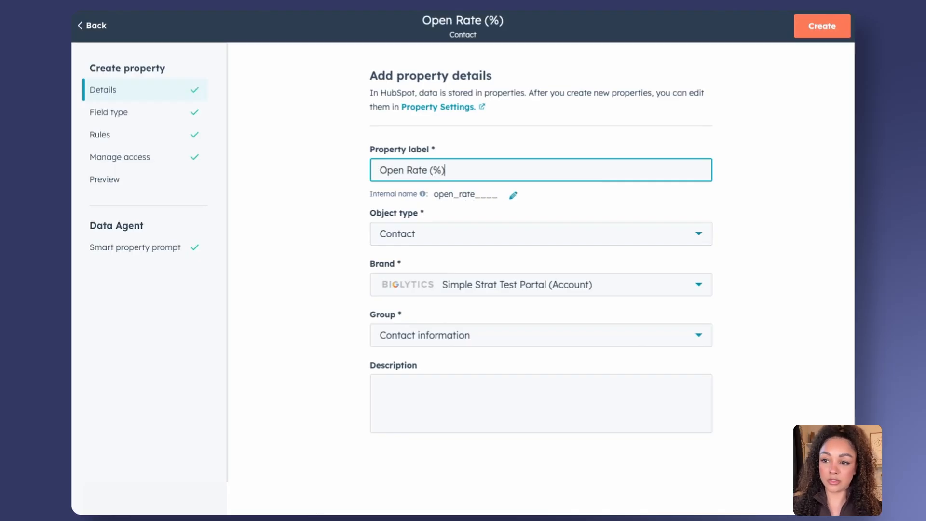
left_click(826, 29)
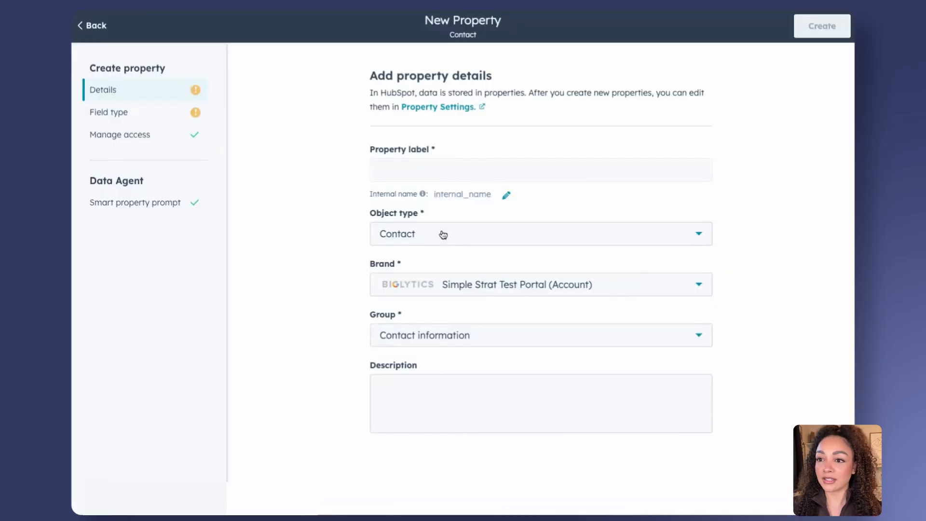
Set the new property's object type to Company and its field type to Dropdown select
left_click(440, 234)
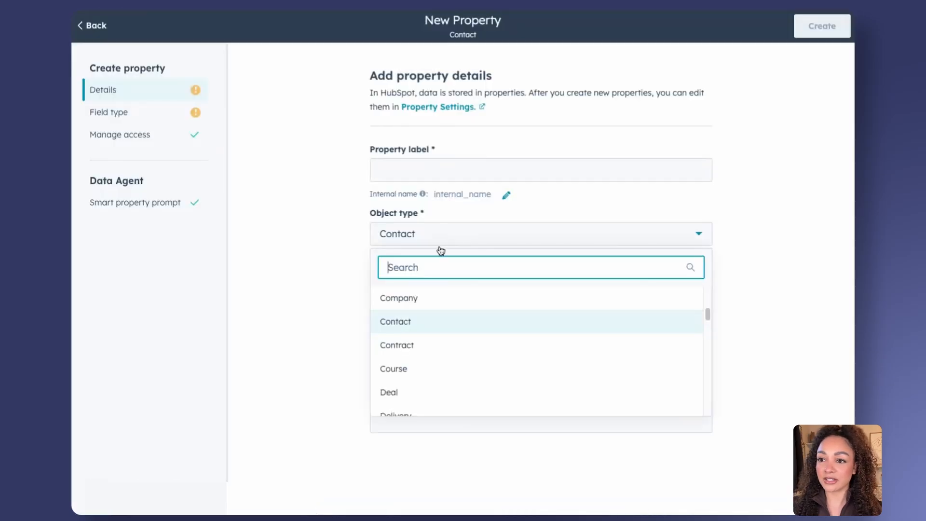
left_click(419, 297)
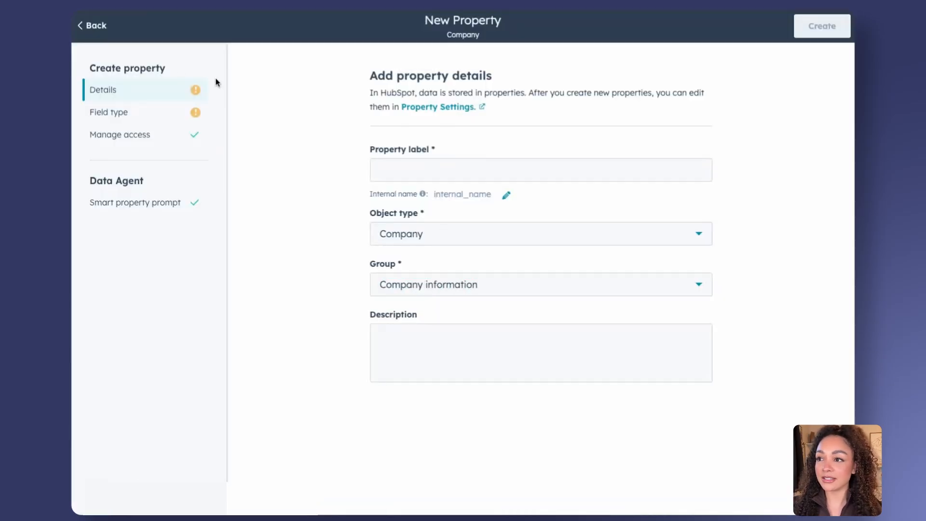
left_click(137, 113)
left_click(460, 149)
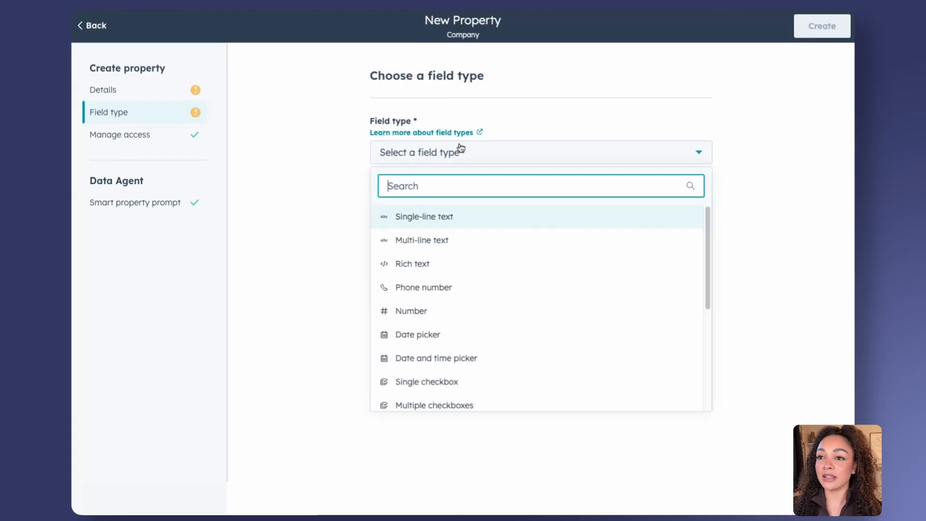
scroll(475, 341, "down", 3)
left_click(473, 345)
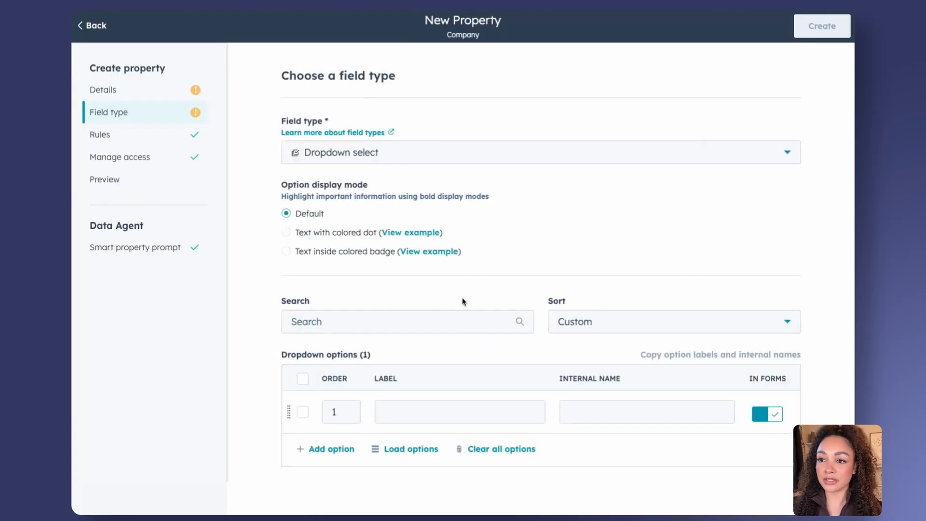
Define two dropdown options labelled "Needs Review" and "Ok" for the company property
left_click(406, 411)
type("N")
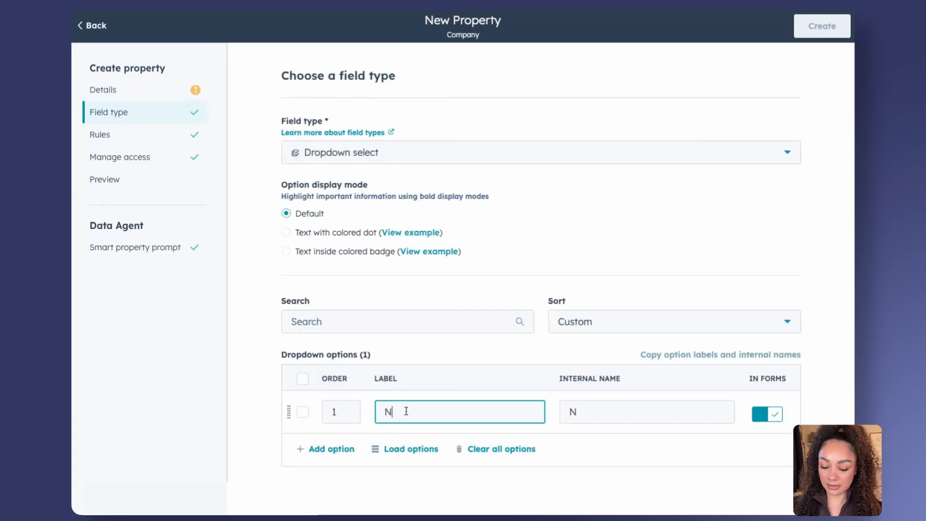
type("eeds Revie")
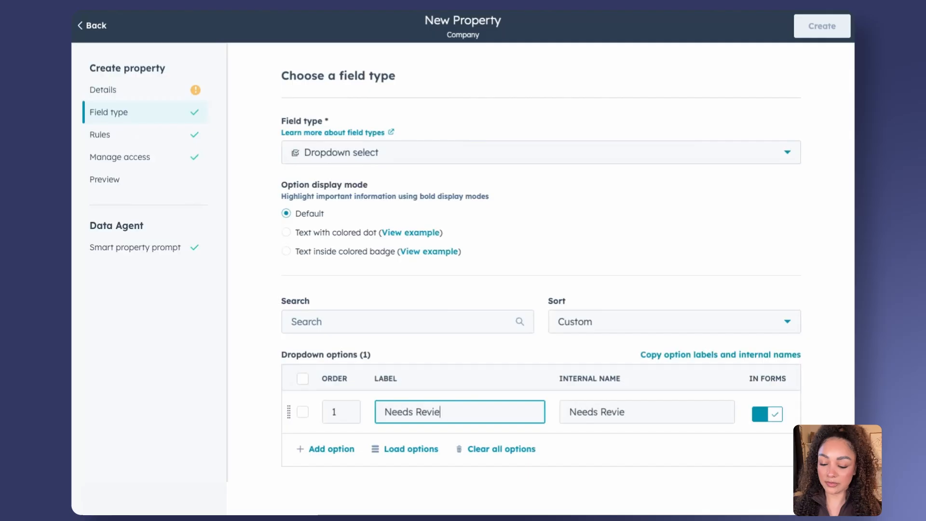
type("w")
left_click(337, 448)
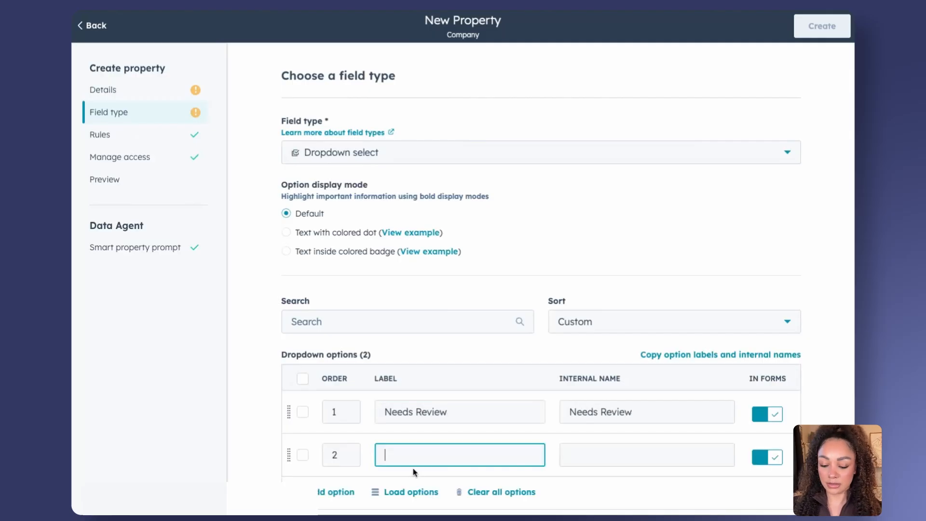
type("oK")
key("BackSpace")
key("BackSpace")
type("Ok")
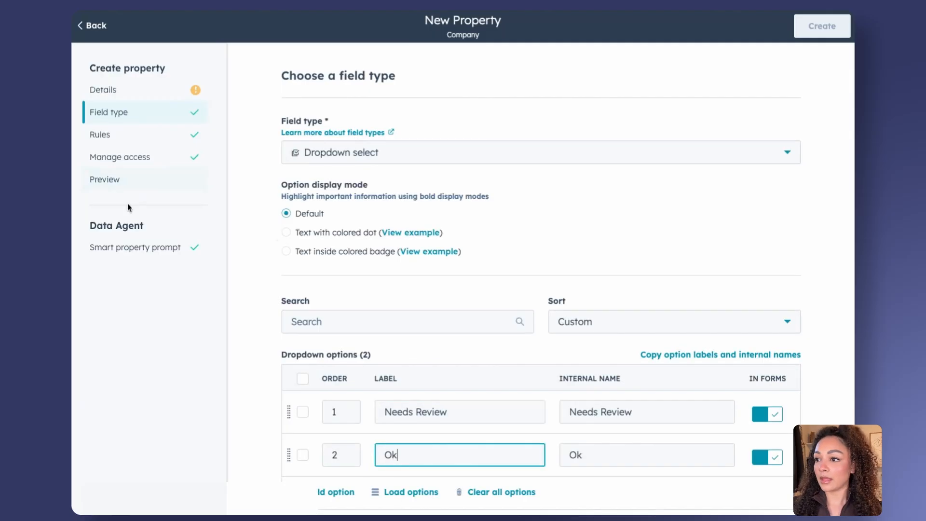
Enable Data Agent filling with the prompt "If the number of associated decision makers is zero, return ‘Needs Review’; otherwise, return ‘OK’."
left_click(131, 247)
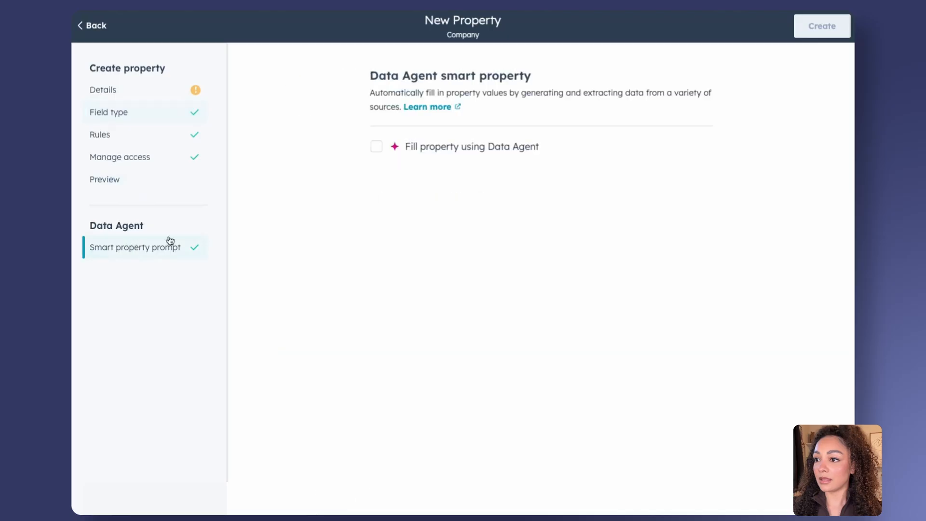
left_click(440, 150)
left_click(488, 272)
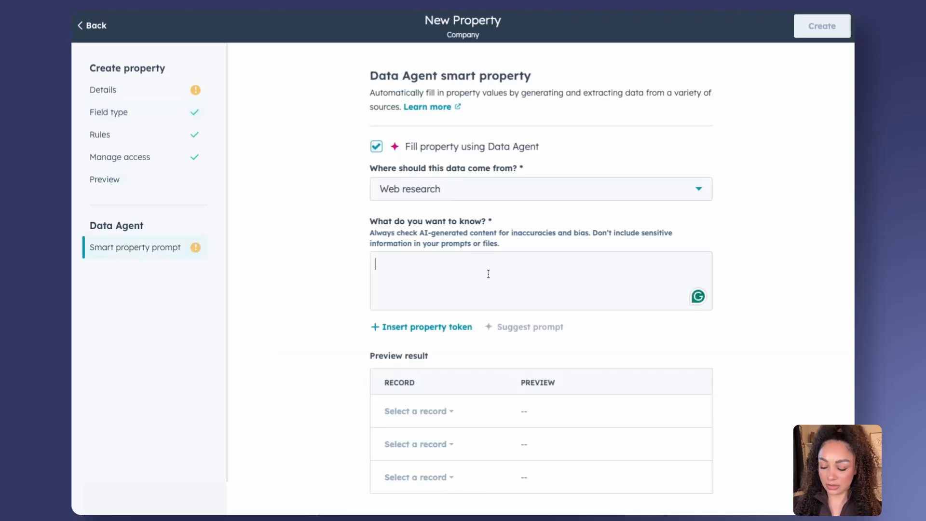
type("If the number of associated decision makers is zero, return ‘Needs Review’; otherwise, return ‘OK’.")
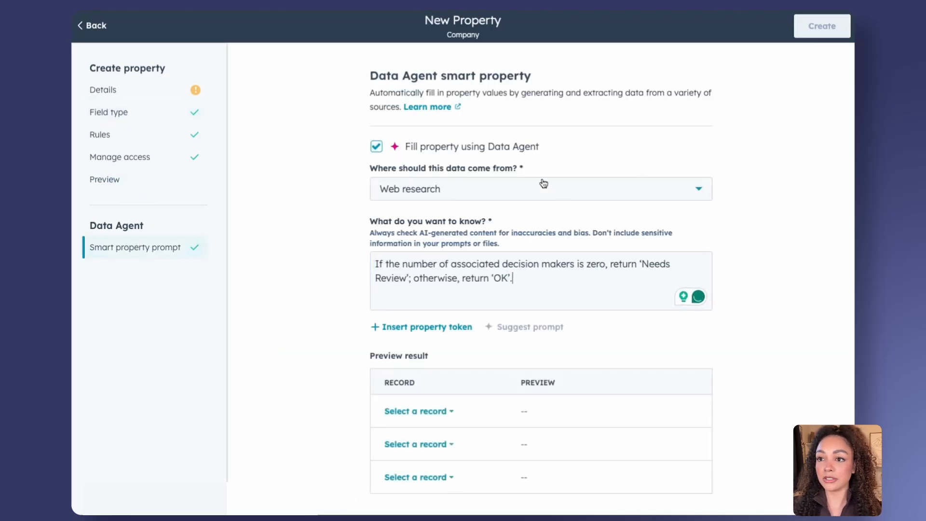
Set the Data Agent's data source to Property data, using the Number of decision makers property
left_click(533, 196)
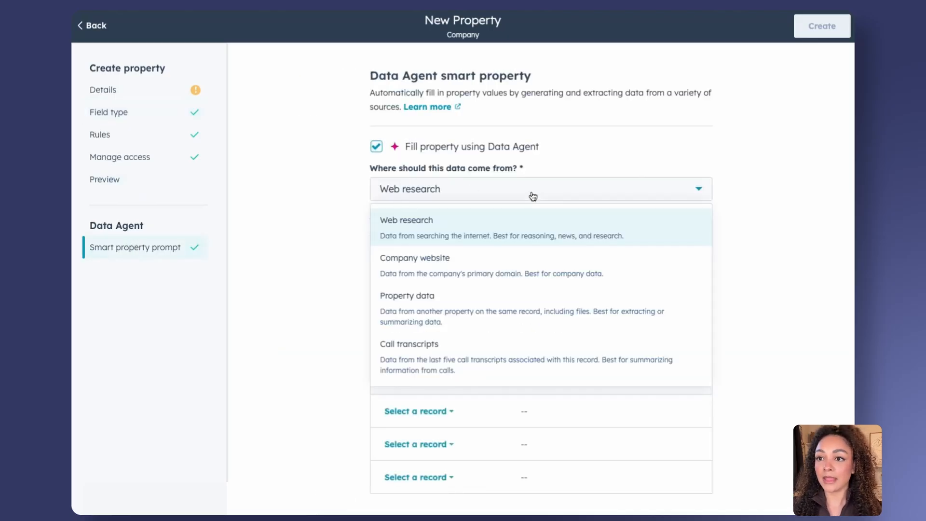
left_click(449, 302)
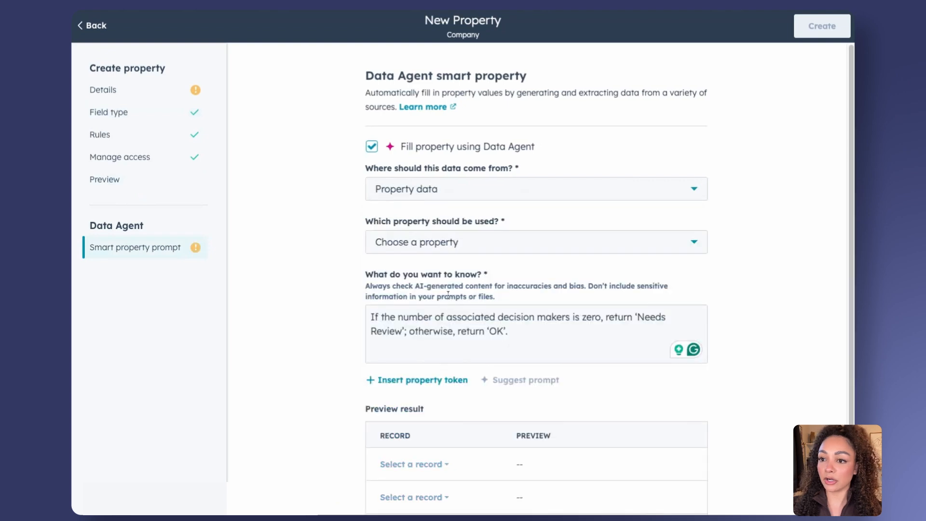
left_click(459, 249)
type("dec")
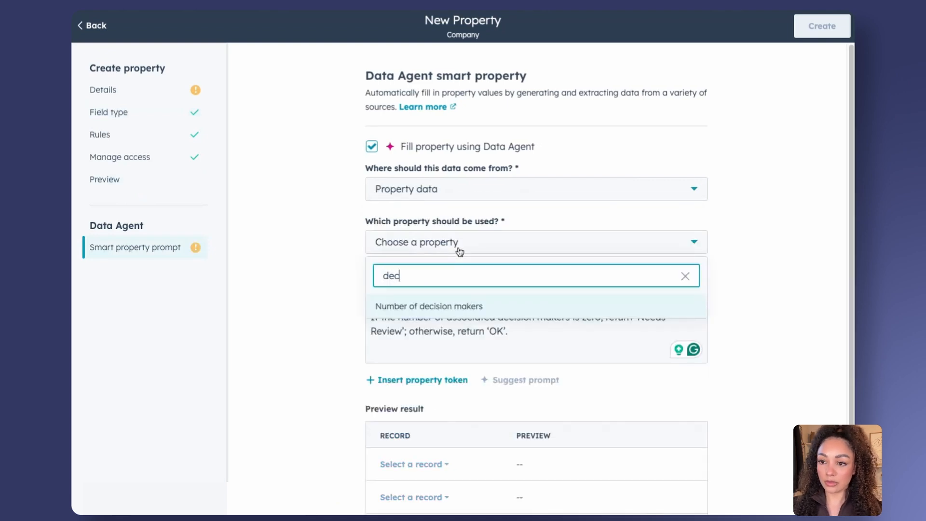
left_click(464, 305)
left_click(552, 324)
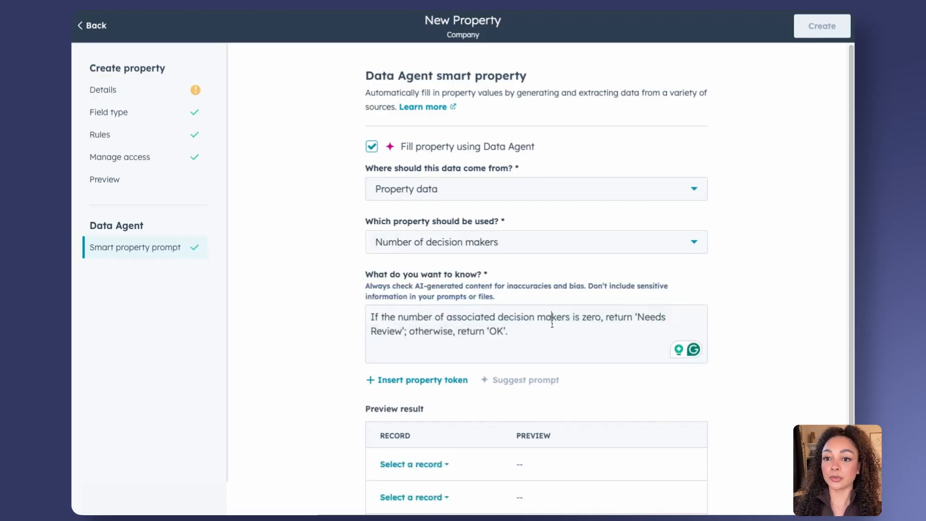
Preview the decision maker prompt on the Simple Strat company record
scroll(552, 324, "down", 1)
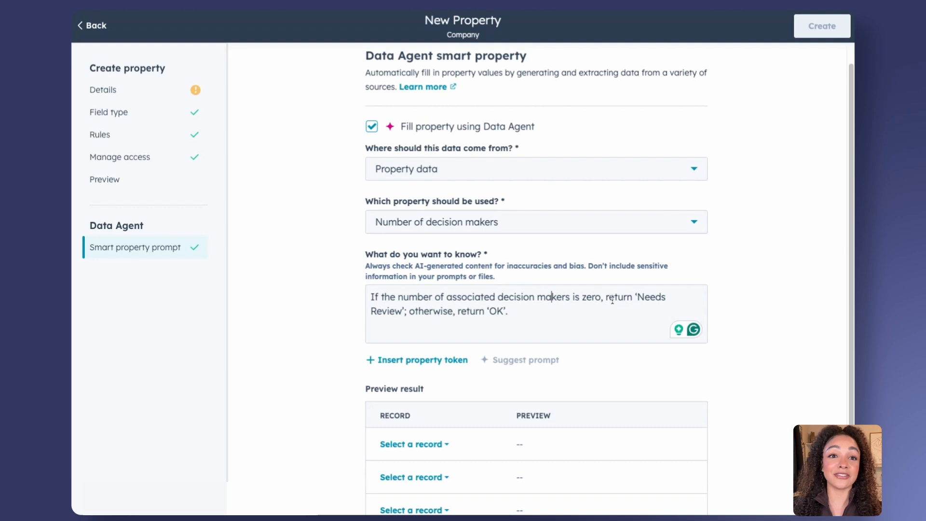
scroll(612, 299, "down", 1)
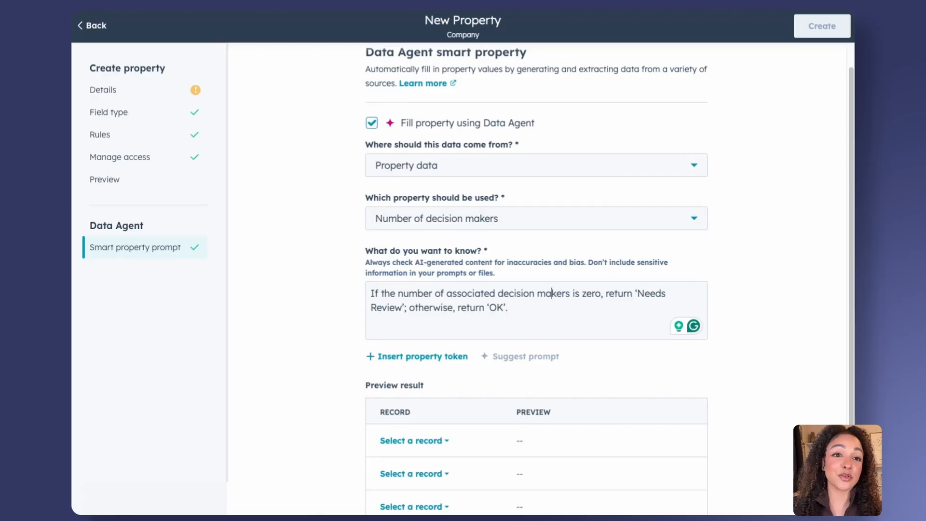
left_click(412, 442)
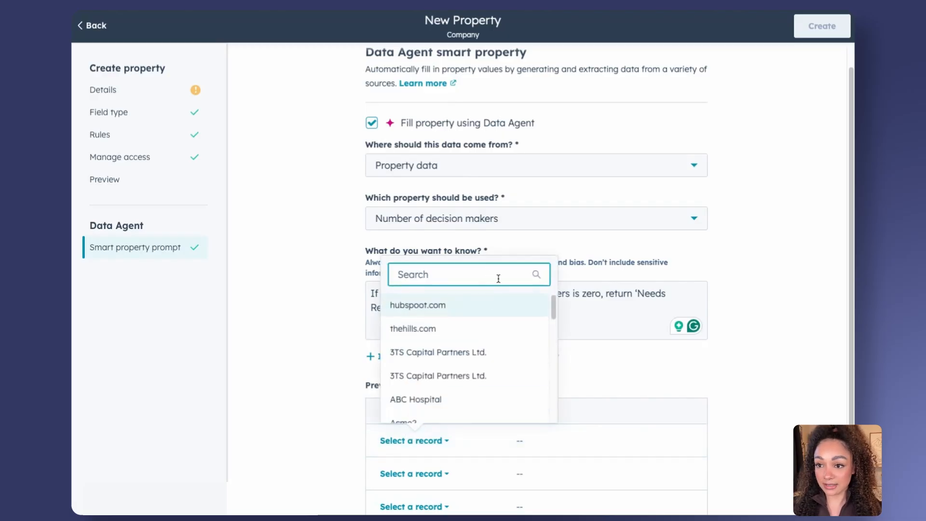
type("simple")
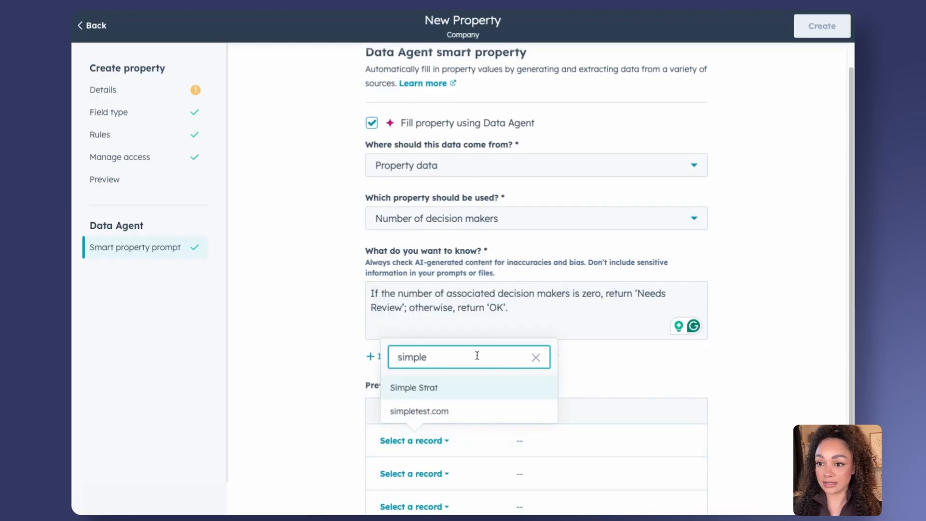
left_click(434, 387)
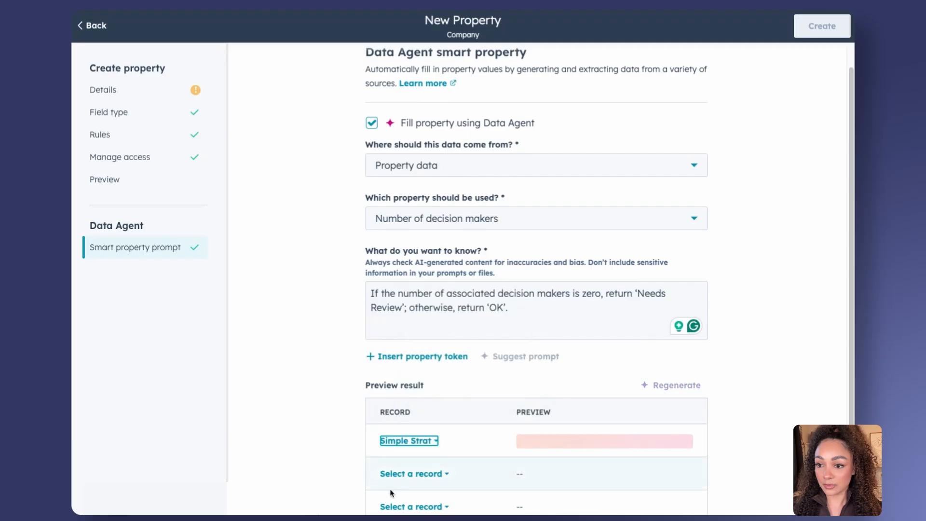
Preview the decision maker prompt on the HubSpot and Aircall company records
left_click(407, 476)
type("hubs")
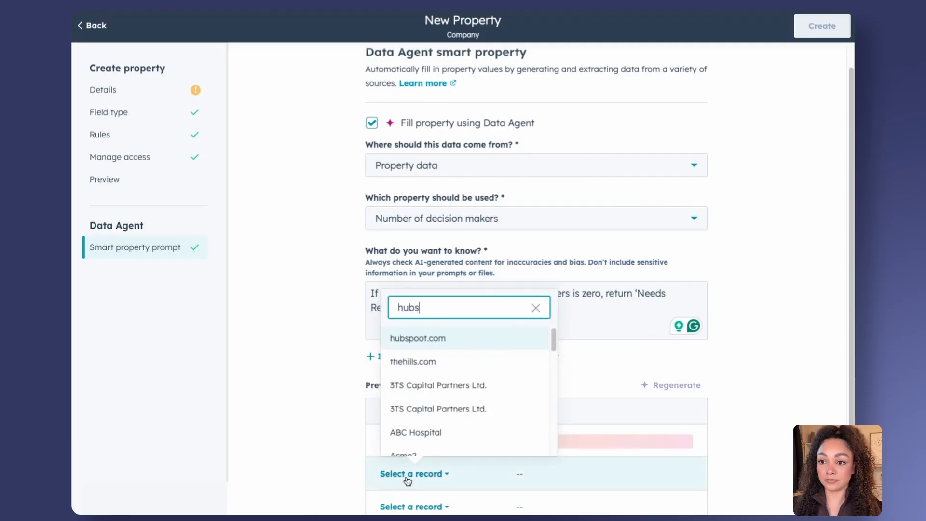
left_click(489, 397)
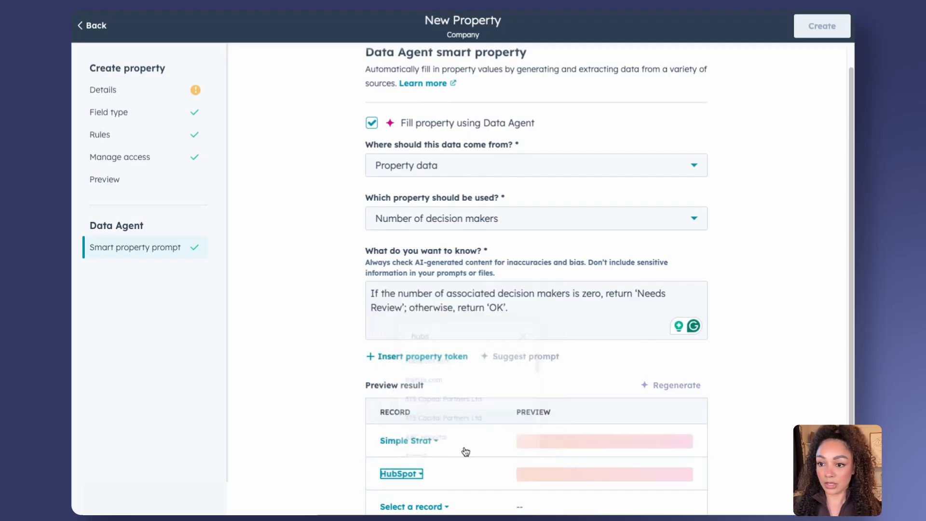
left_click(427, 510)
type("airca")
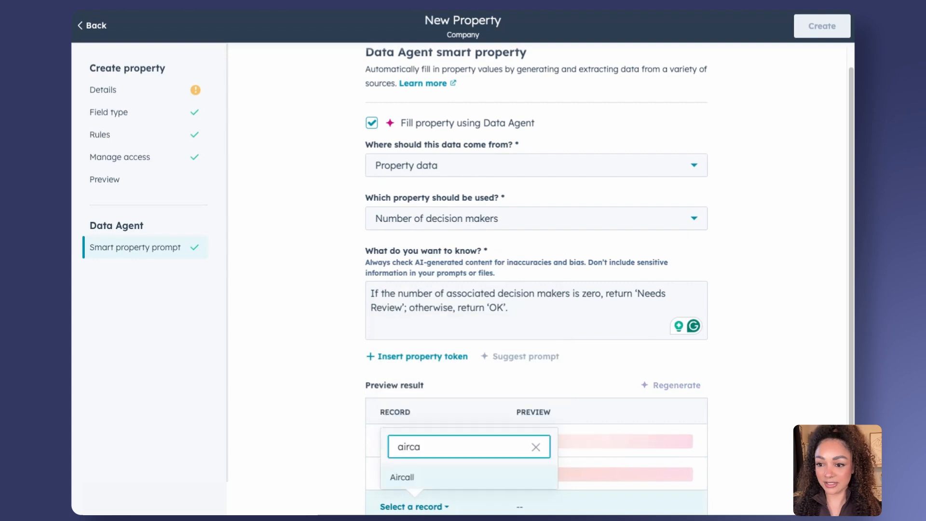
left_click(470, 480)
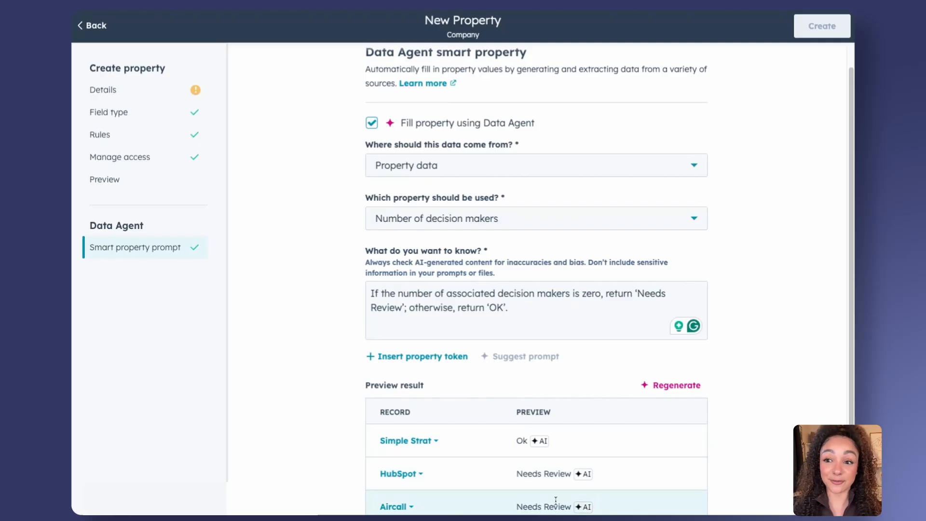
left_click(549, 310)
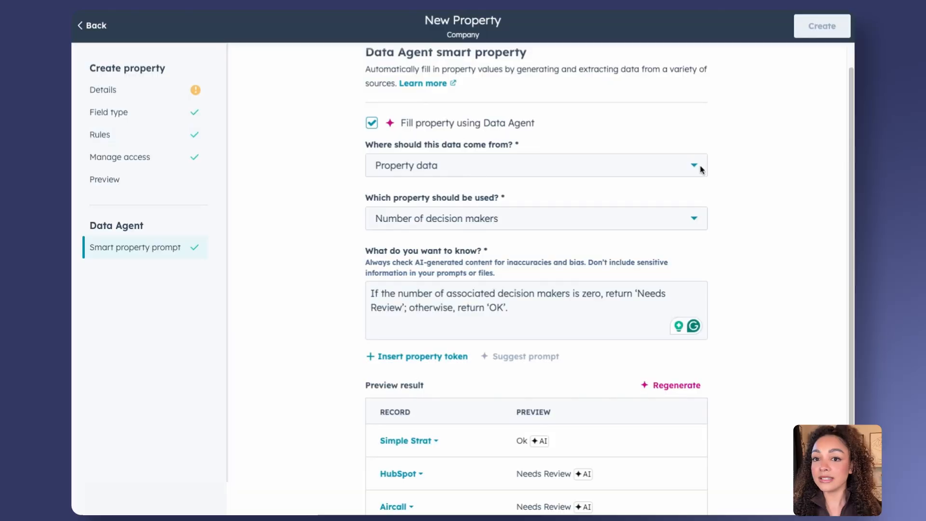
Label the new company property "Decision Makers Determined" and create it
left_click(135, 99)
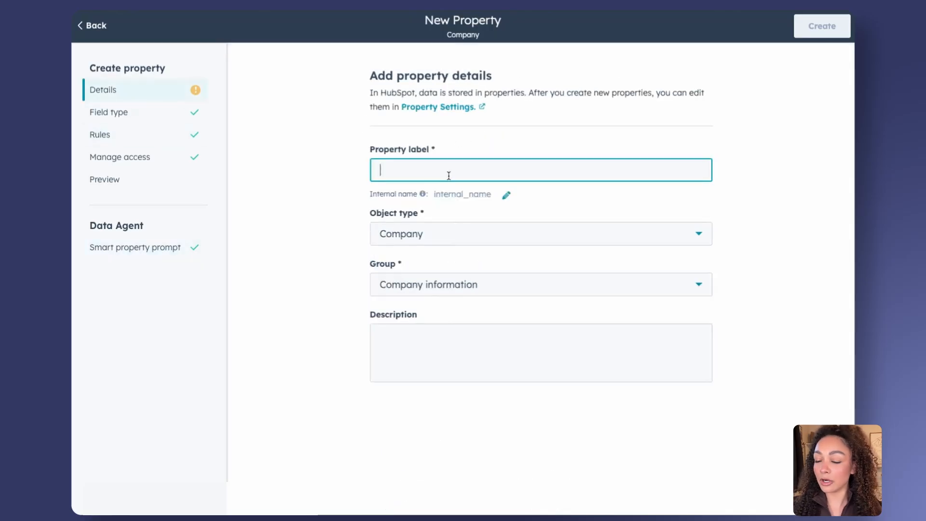
type("Decision ")
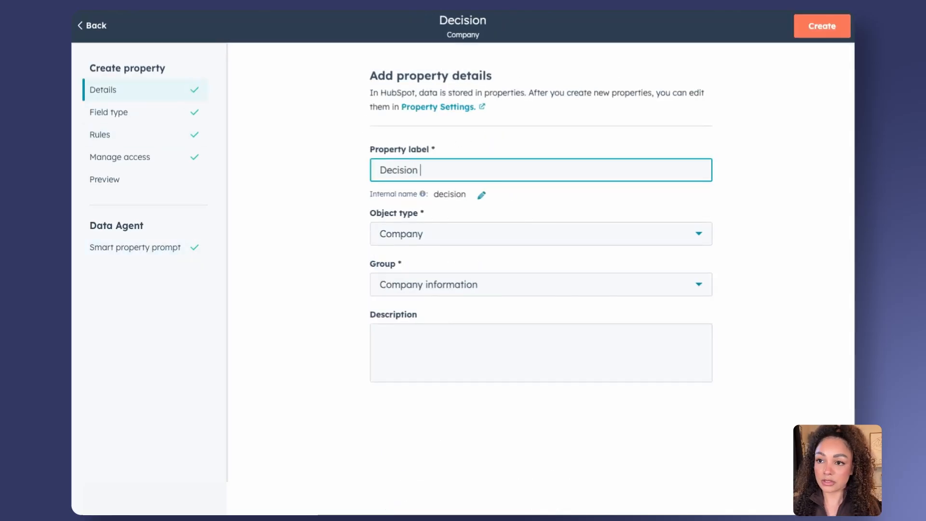
type("Makers ")
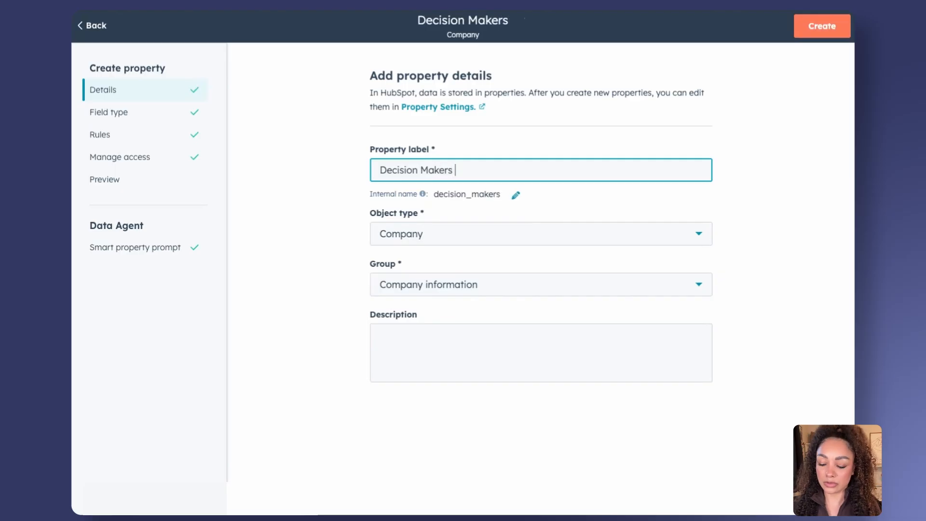
type("Determined")
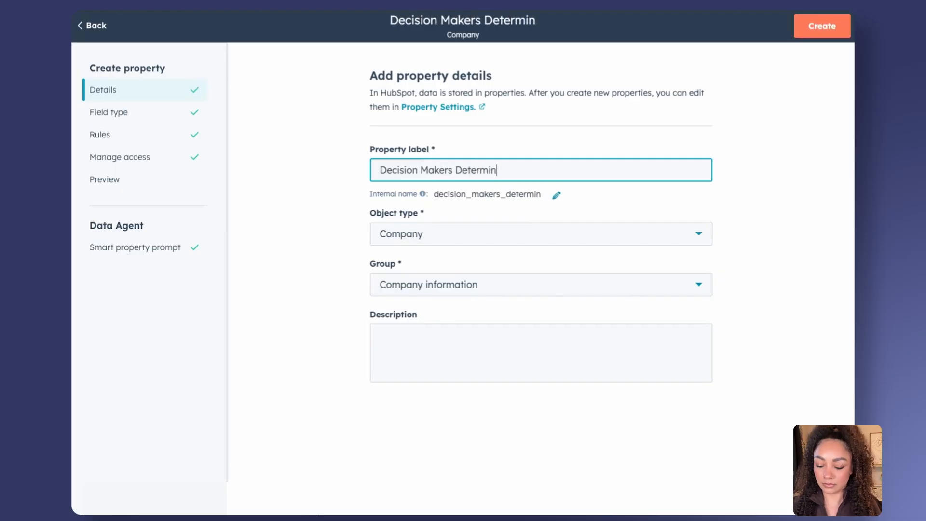
left_click(842, 34)
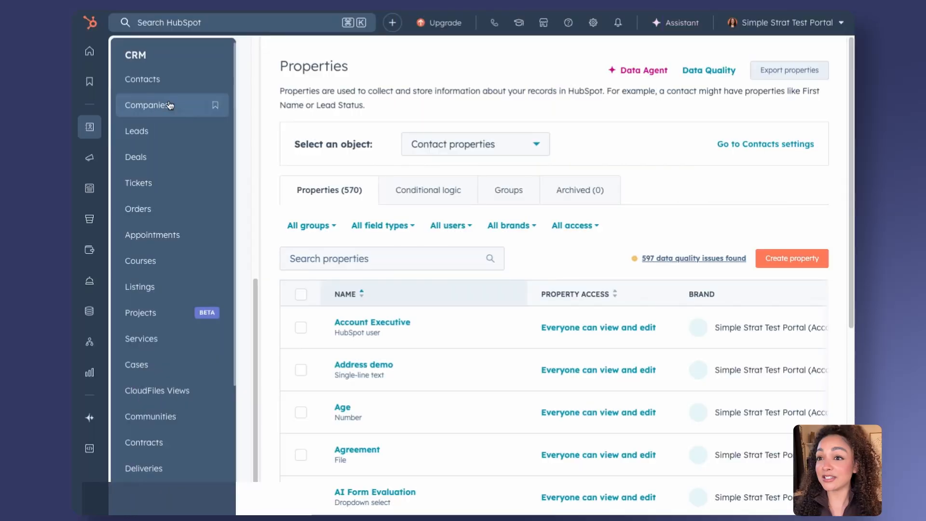
Search the company records for "simple strat" and select the Simple Strat company
left_click(169, 105)
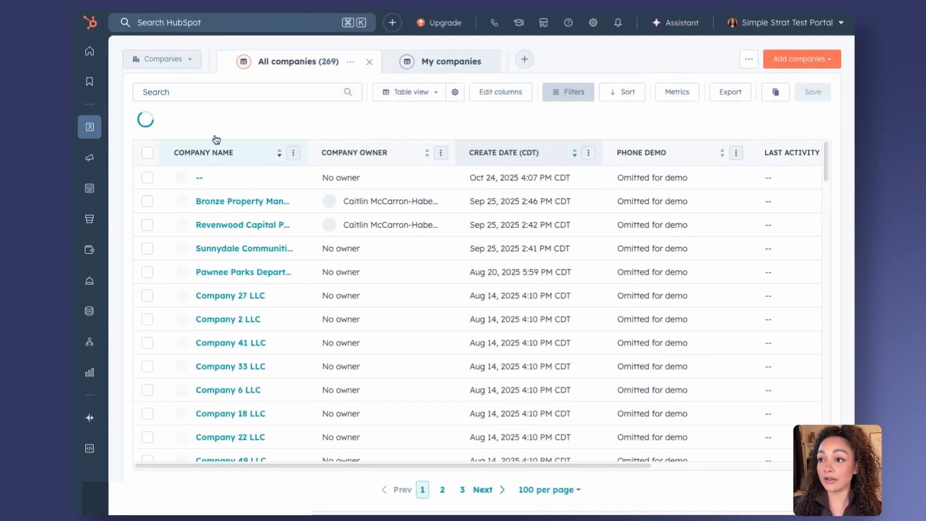
left_click(216, 89)
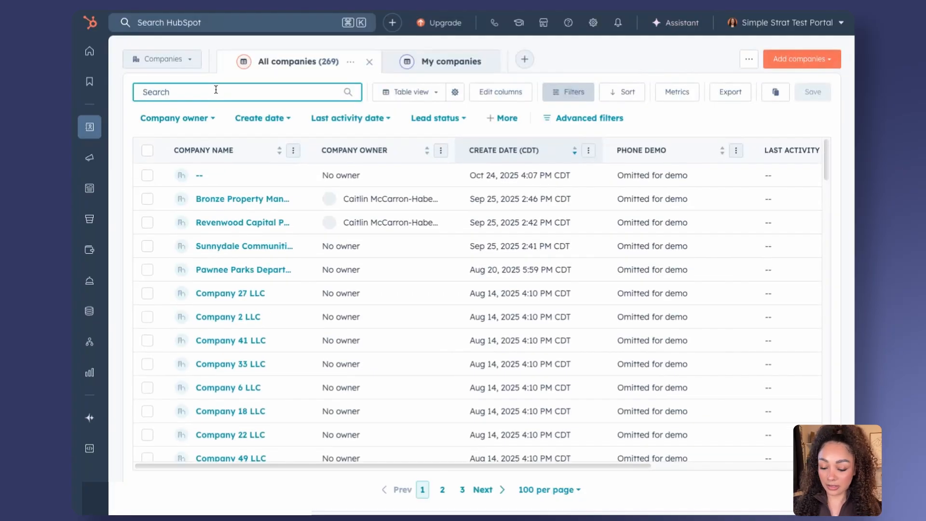
type("simple ")
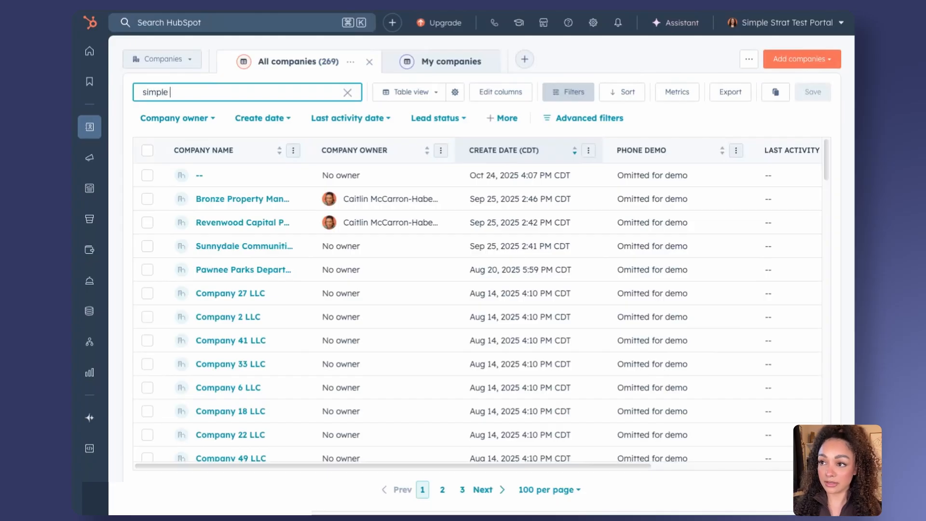
type("strat")
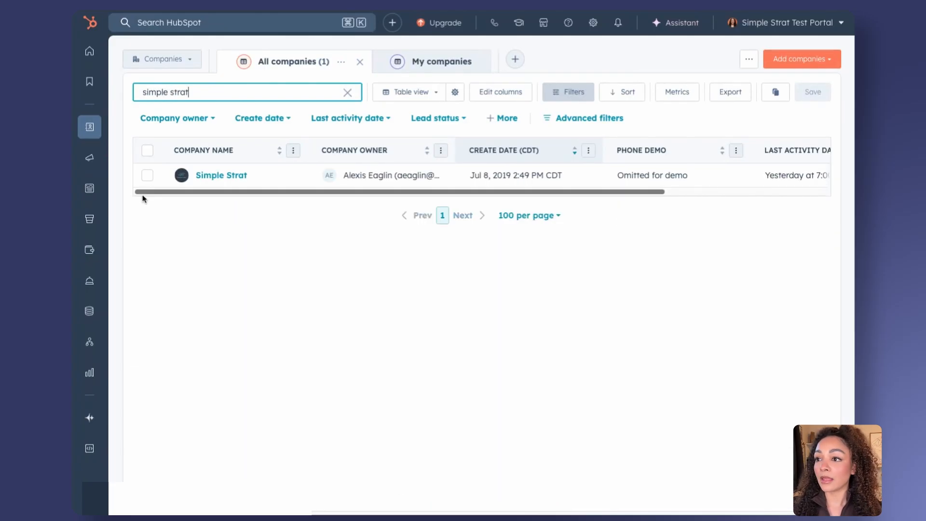
left_click(147, 175)
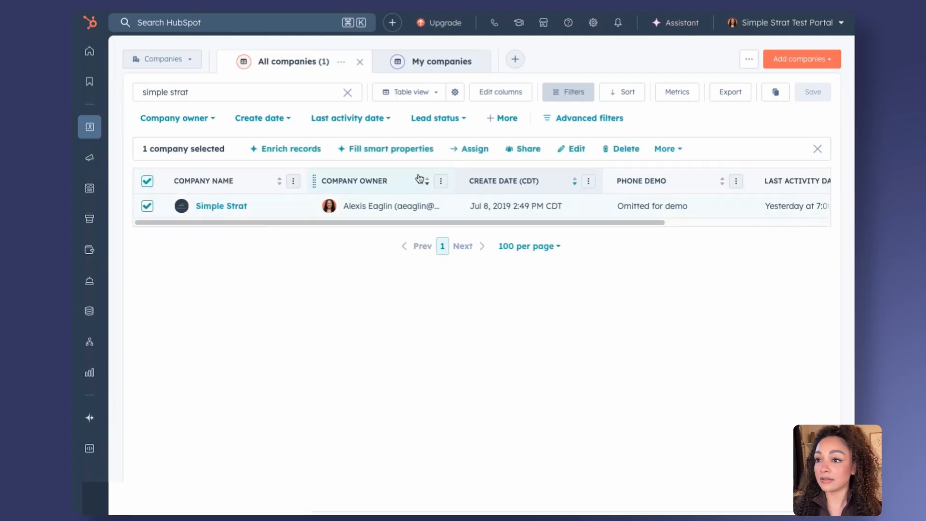
Choose Multiple Office Locations, Competitor Companies Identified and Decision Makers Determined as the smart properties to fill for the selected company
left_click(368, 152)
left_click(666, 93)
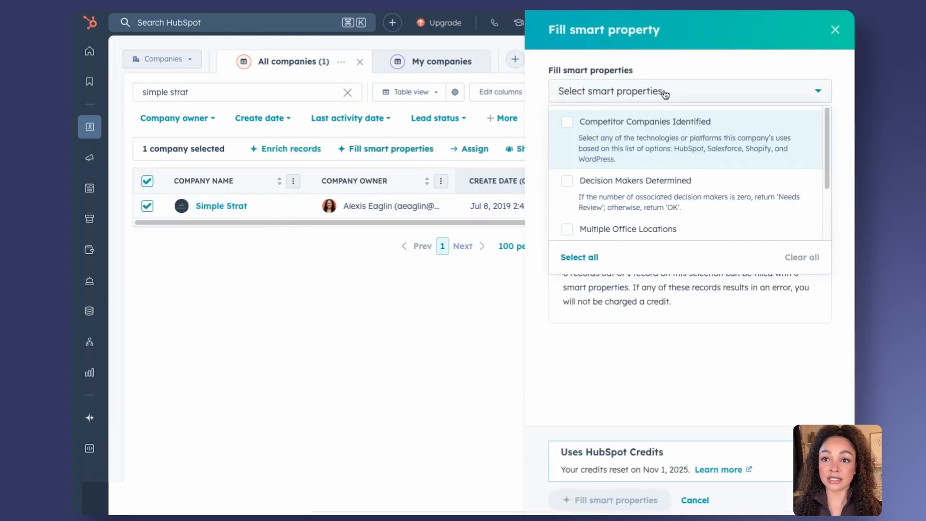
scroll(717, 184, "down", 3)
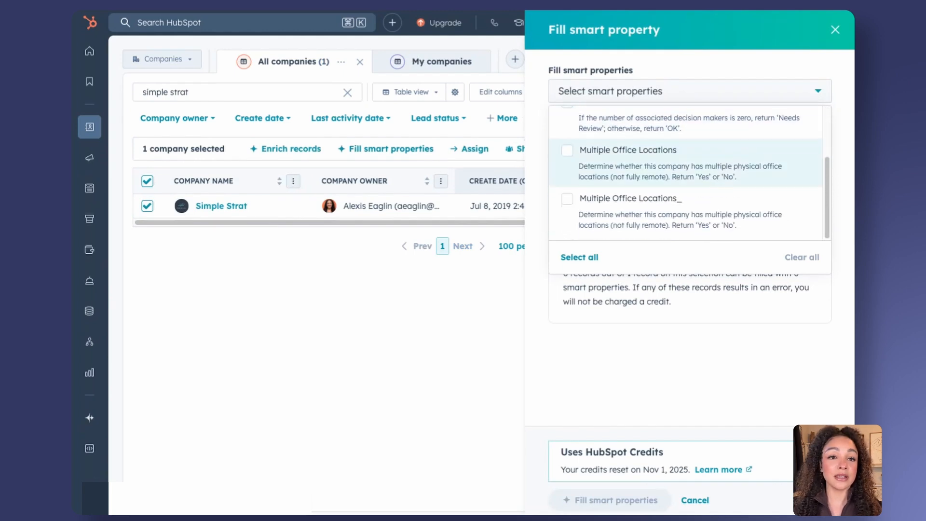
left_click(695, 183)
scroll(622, 215, "up", 4)
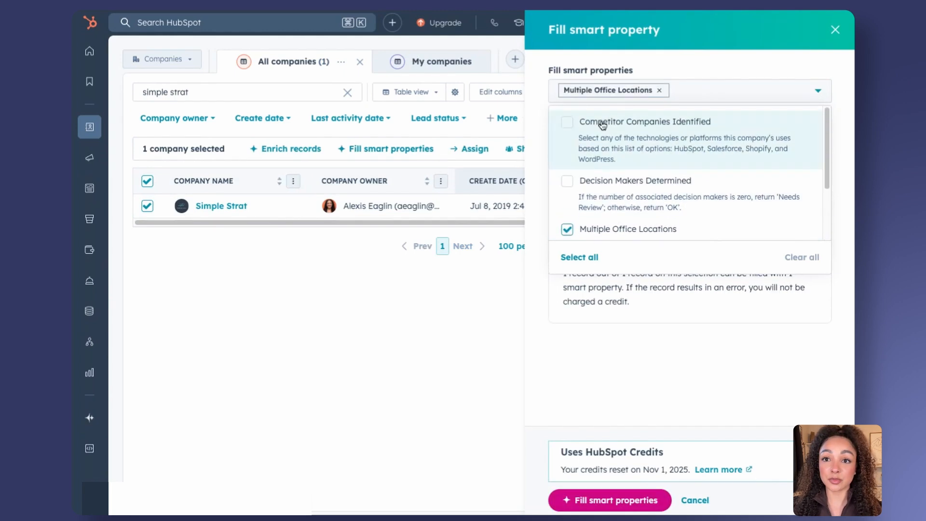
left_click(602, 125)
left_click(606, 201)
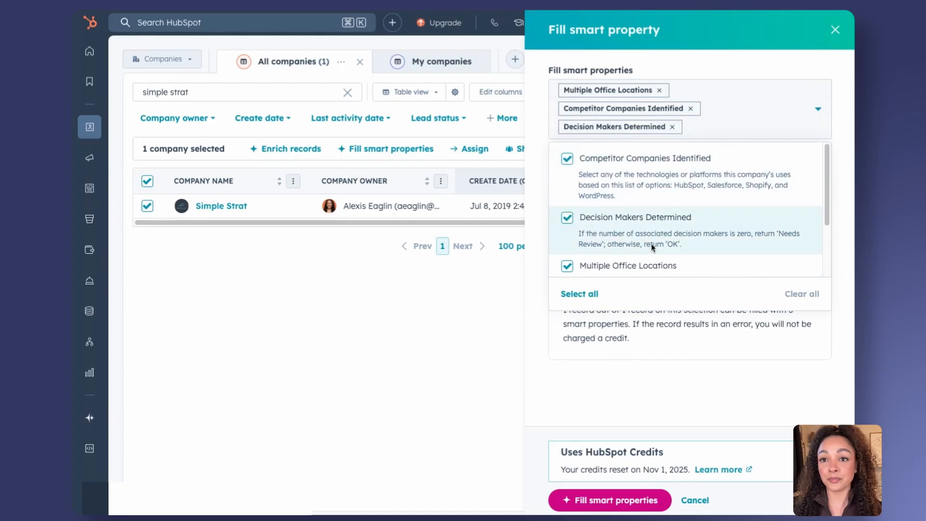
left_click(647, 444)
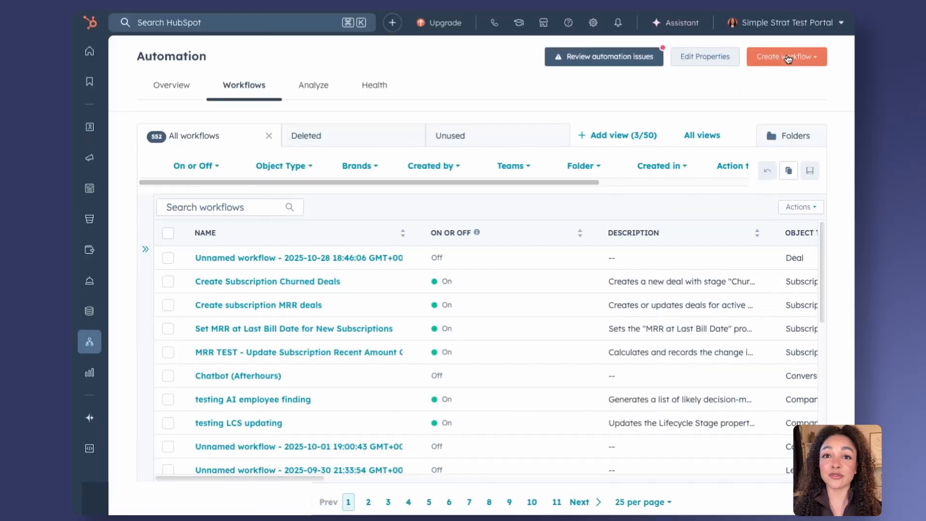
Start a new company workflow with an enrollment condition on the company property Lifecycle stage
left_click(785, 57)
left_click(789, 86)
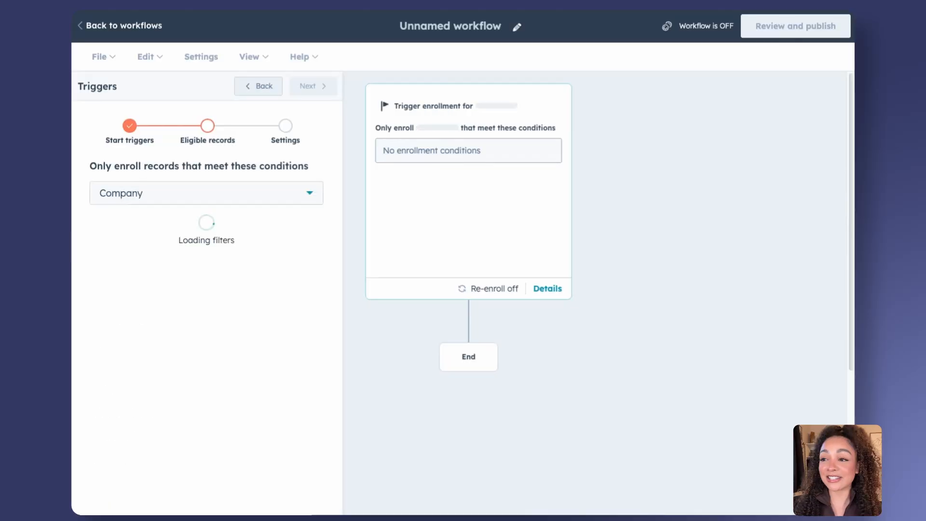
left_click(207, 278)
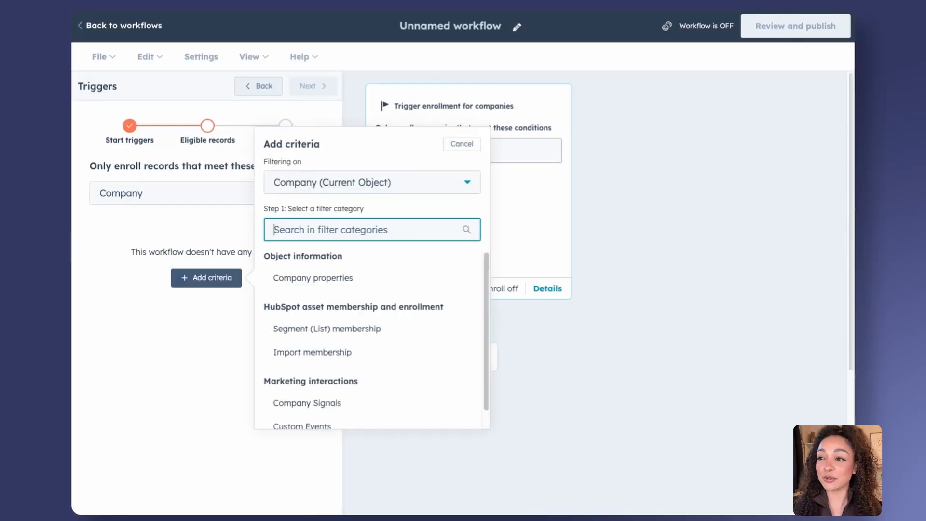
left_click(327, 277)
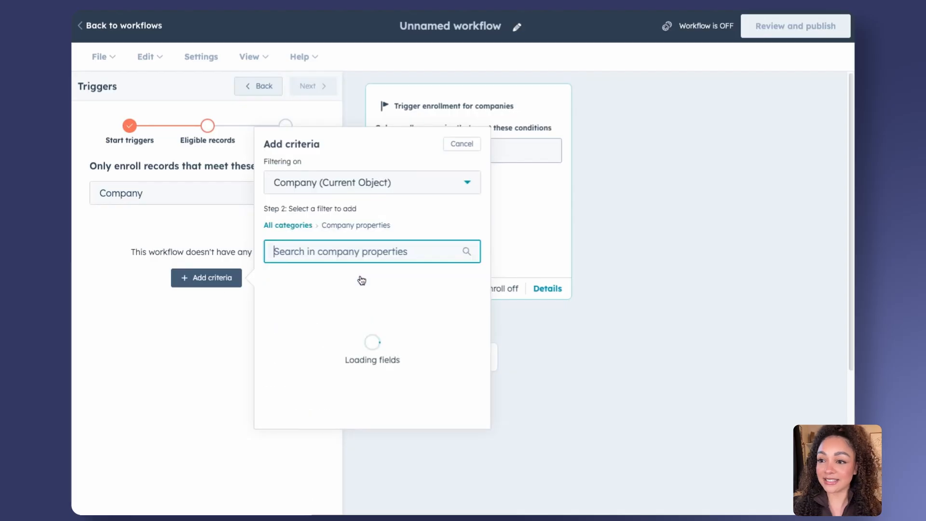
type("life")
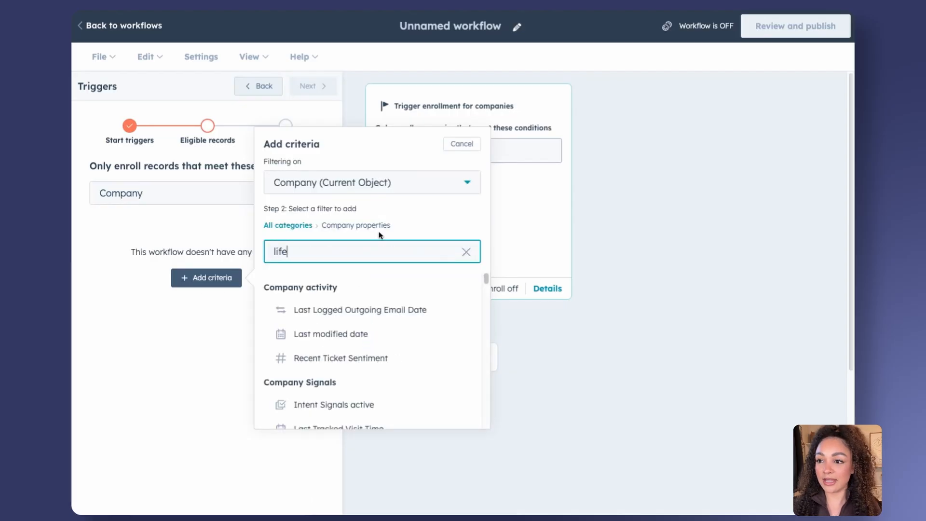
left_click(393, 318)
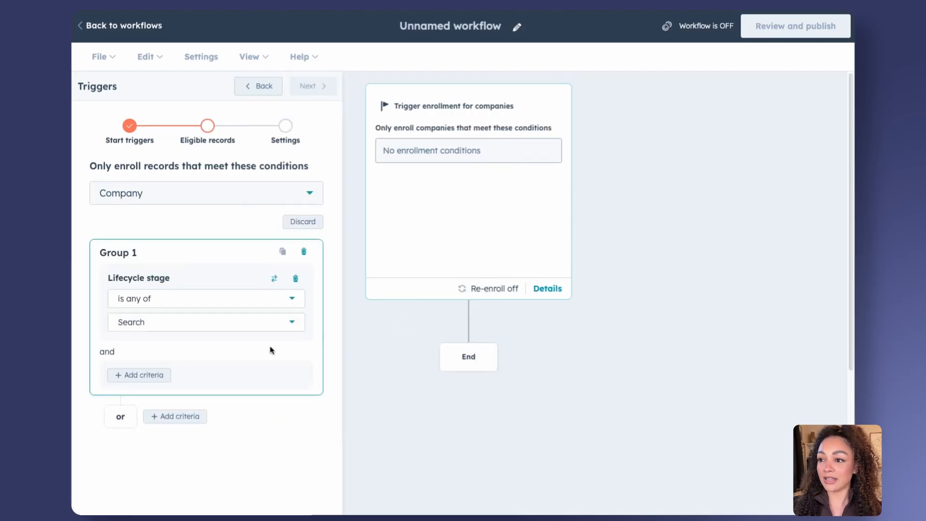
Set the Lifecycle stage condition to any of Marketing Qualified Lead and save the trigger without enabling re-enrollment
left_click(223, 328)
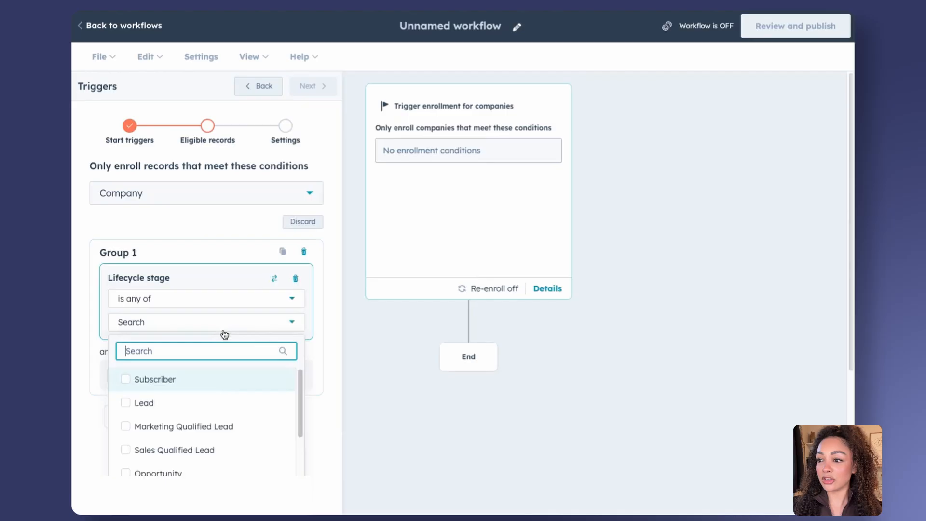
left_click(229, 435)
left_click(324, 399)
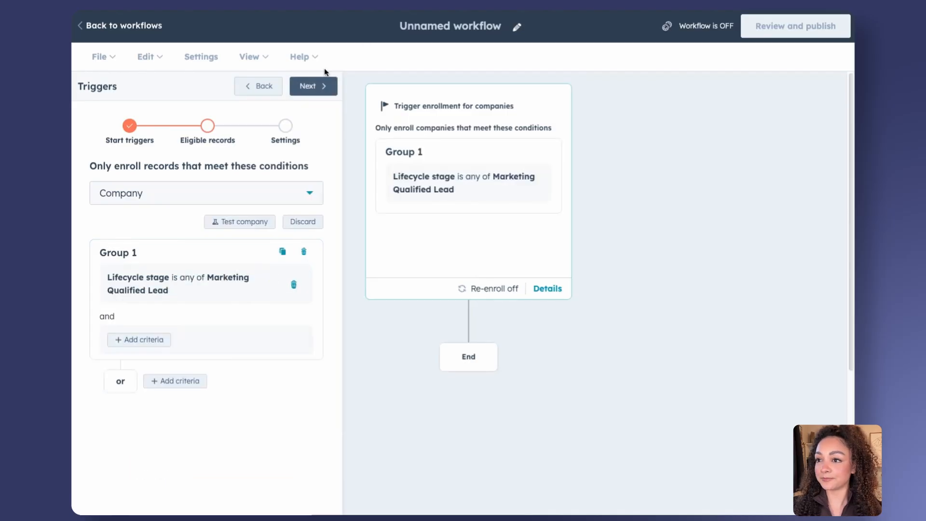
left_click(320, 86)
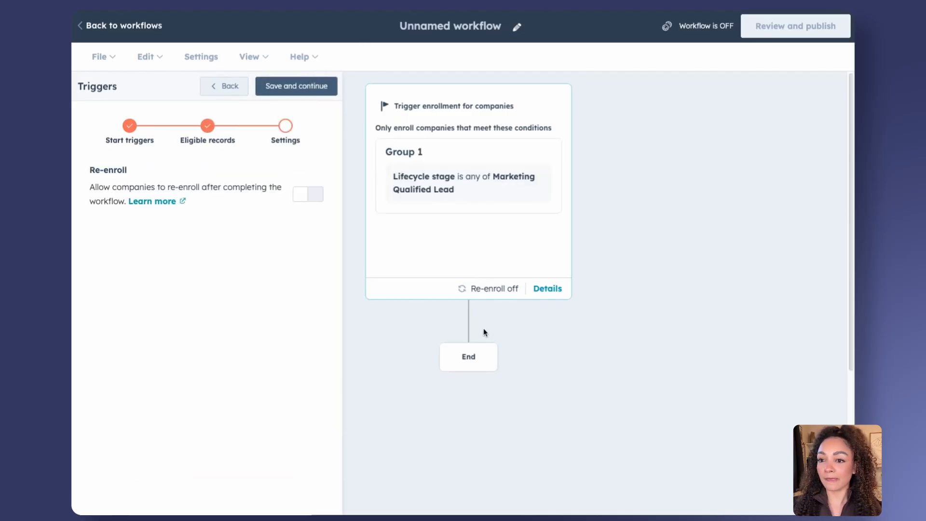
left_click(262, 84)
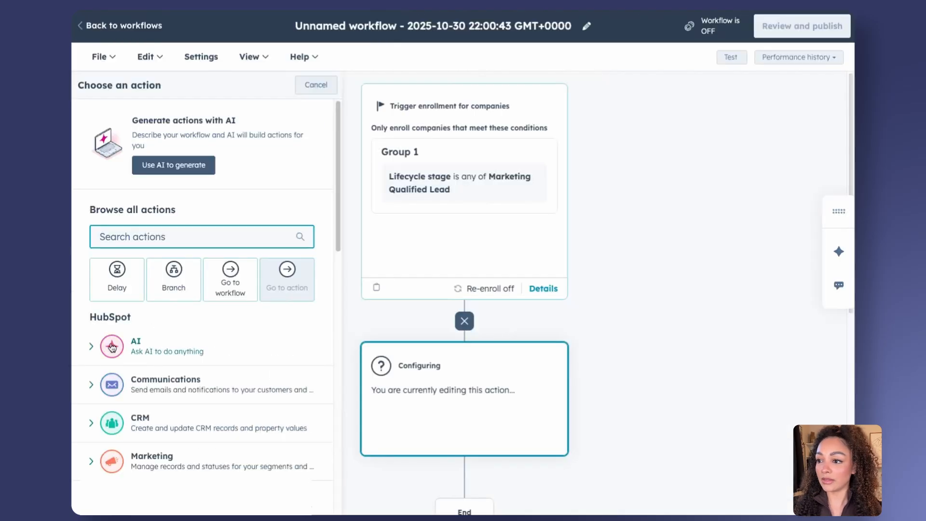
Add a Data Agent: Fill Smart Property action that fills only empty values of Competitor Companies Identified on the enrolled company
left_click(150, 351)
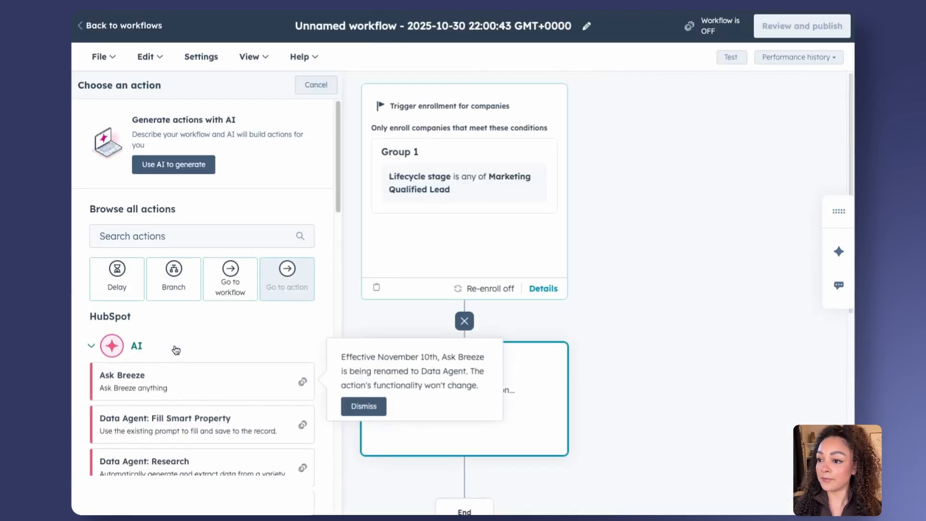
scroll(177, 355, "down", 1)
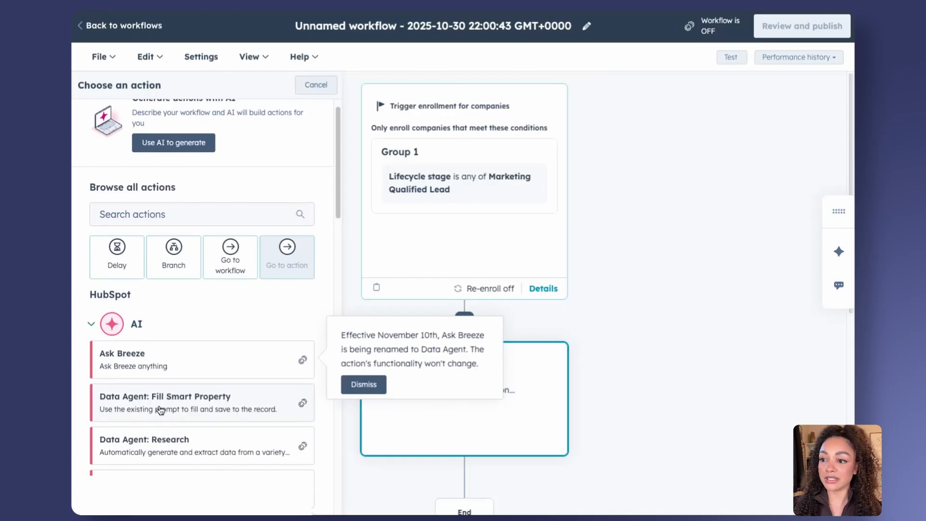
left_click(187, 408)
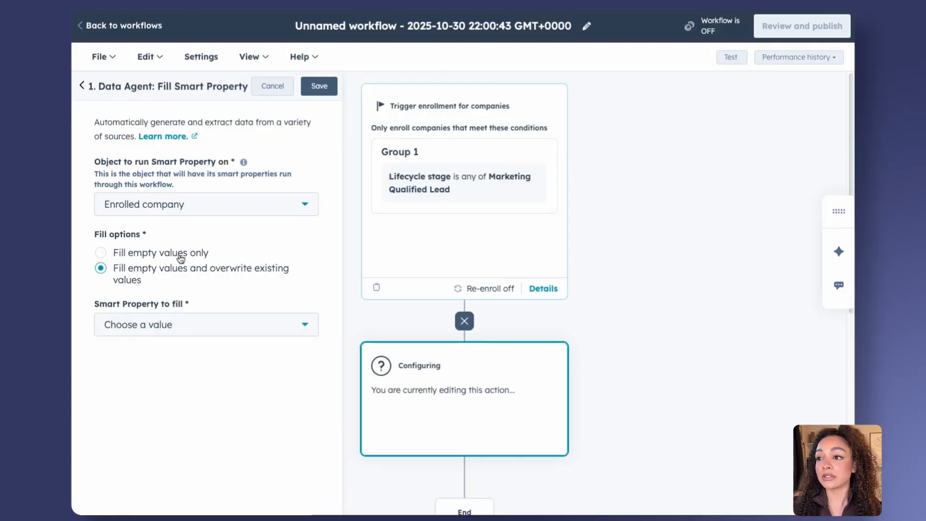
left_click(179, 256)
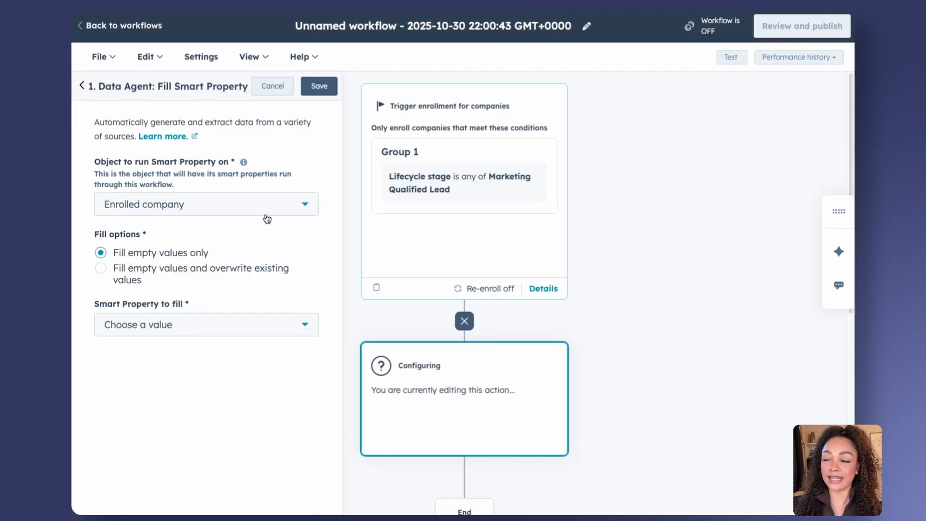
left_click(259, 325)
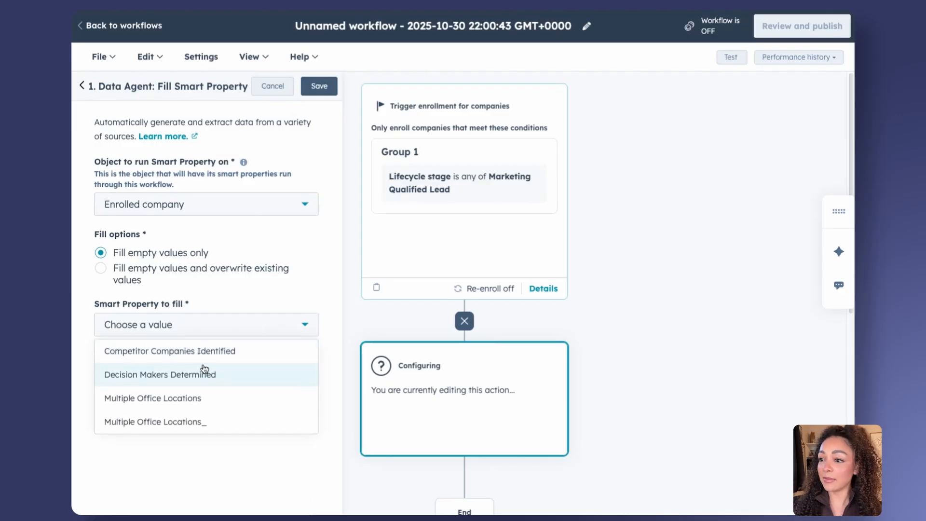
left_click(231, 354)
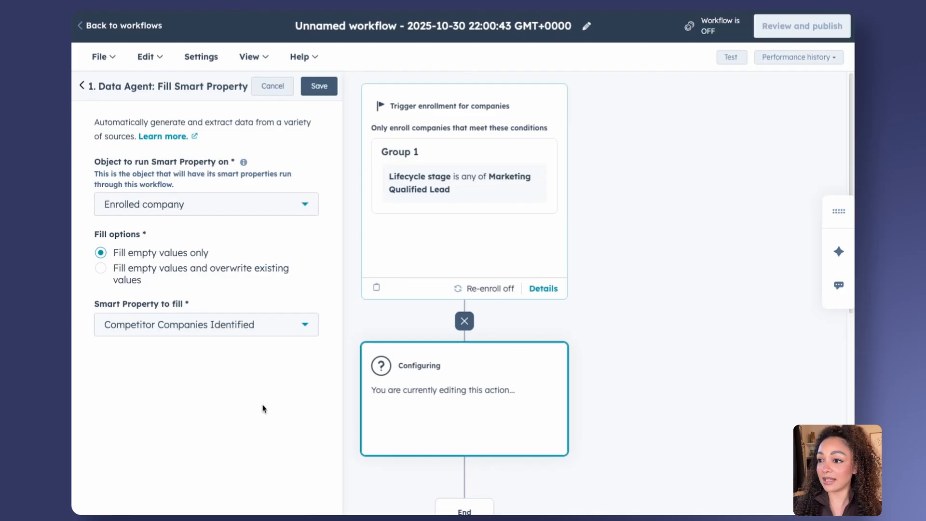
Save the Data Agent: Fill Smart Property action and rename the workflow "Company MQL > Fill Competitors Smart Property"
left_click(319, 86)
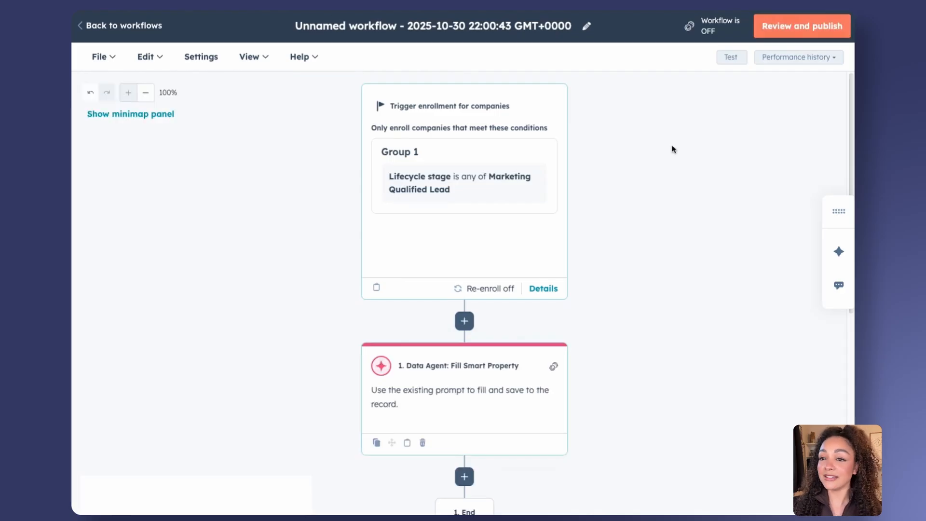
left_click(547, 32)
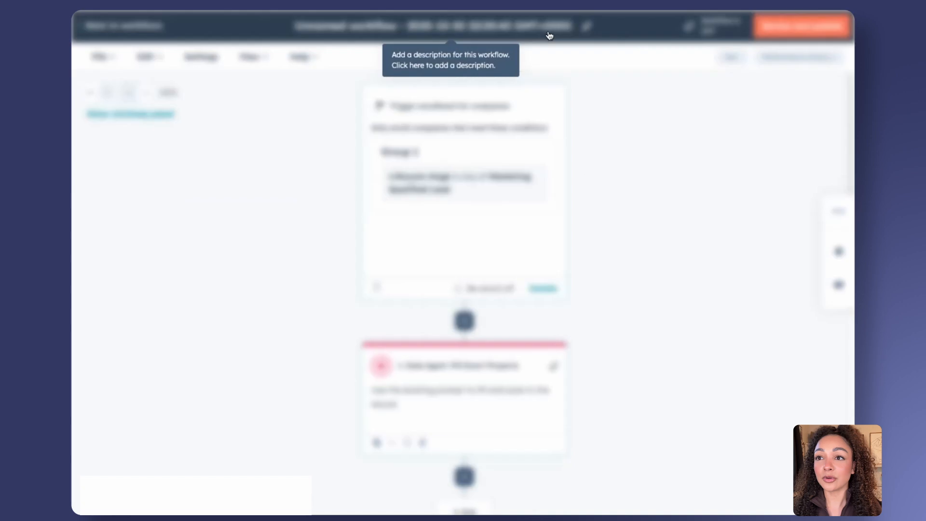
triple_click(492, 132)
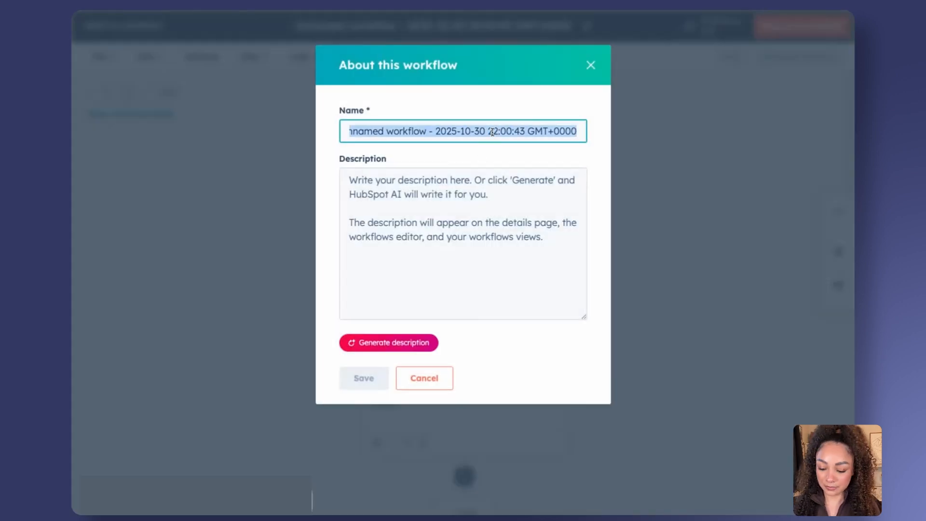
type("Company MQL")
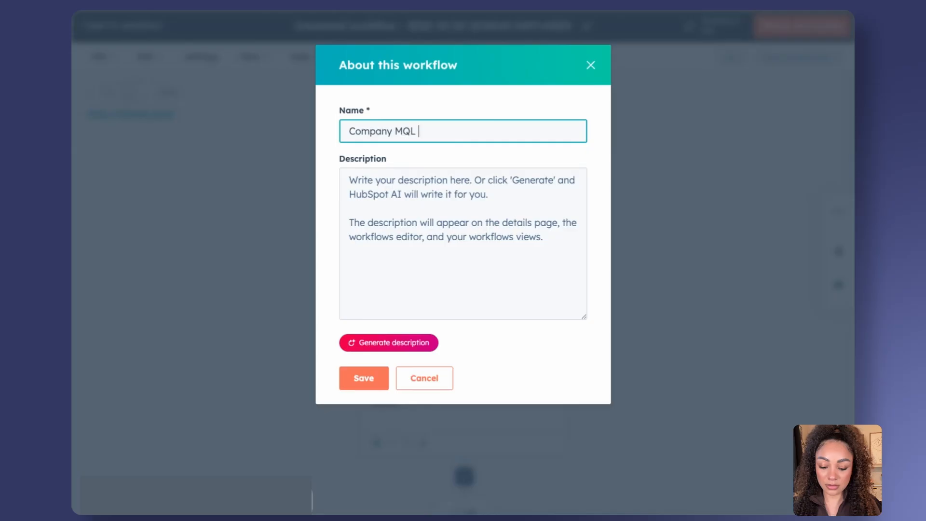
type(" > FII")
key("BackSpace")
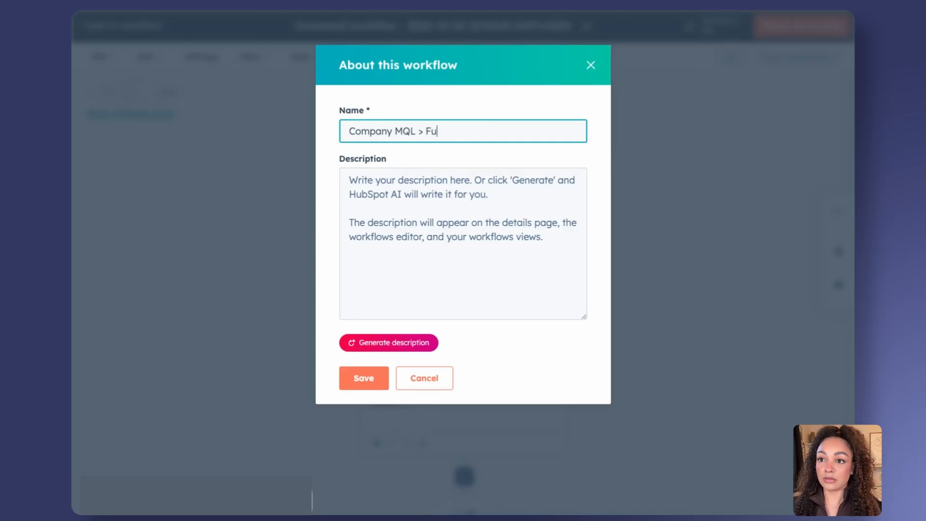
type("ll ")
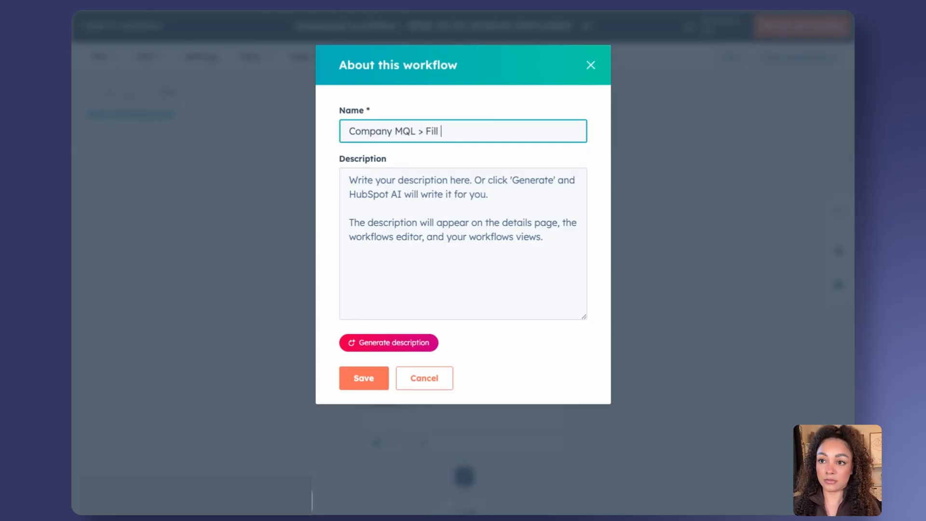
type("Compe")
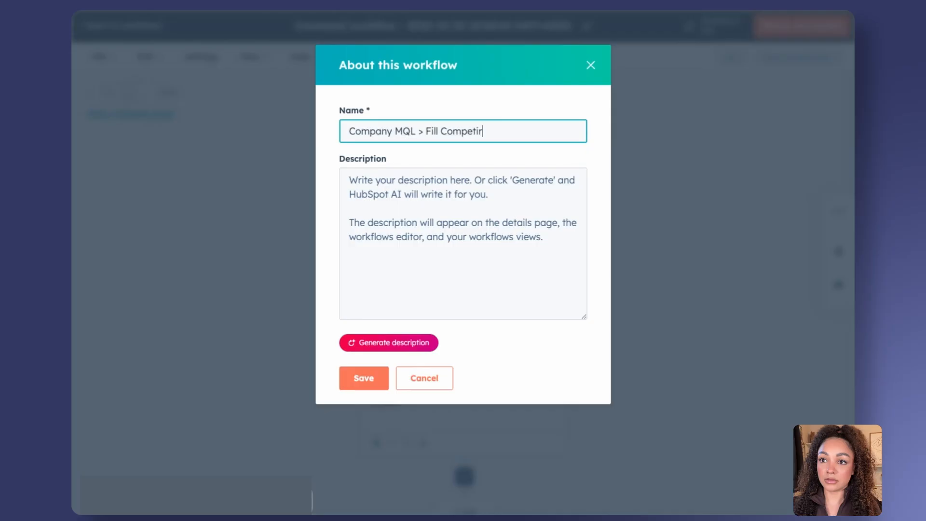
type("titors Sm")
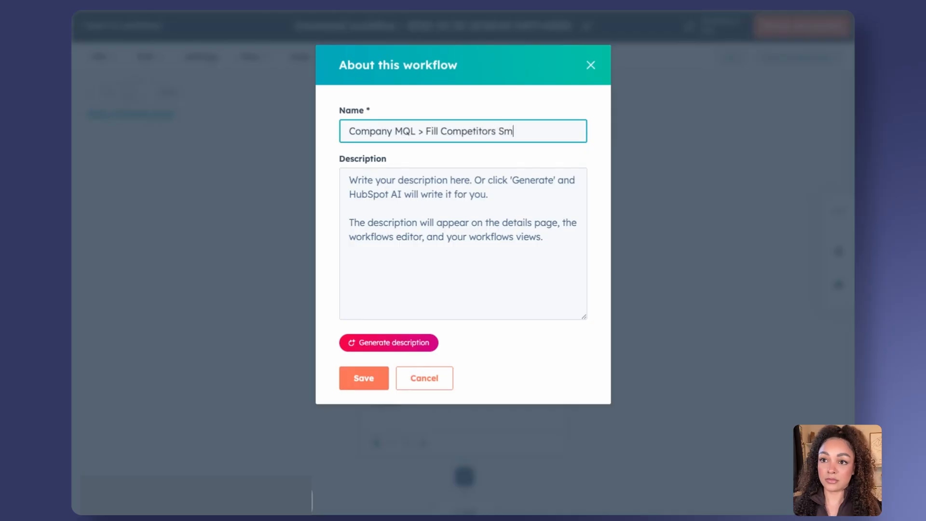
type("art Proper")
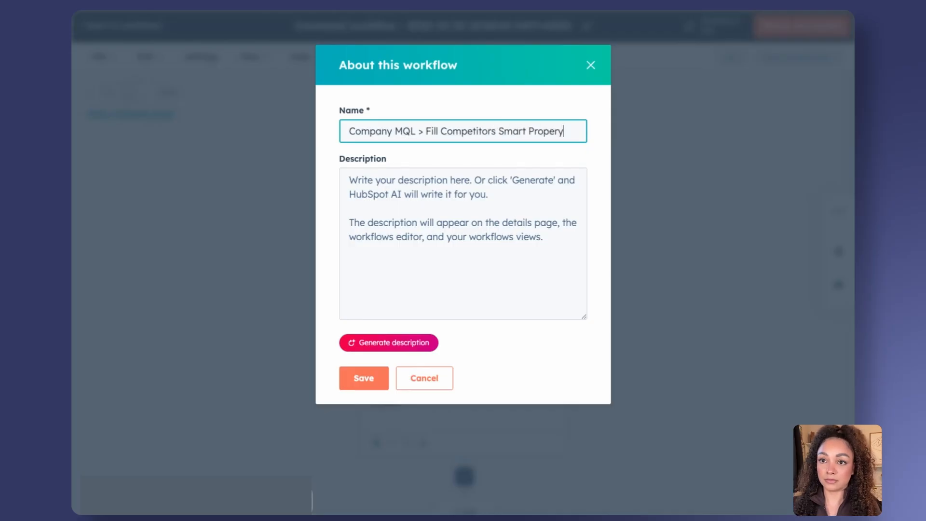
type("ty")
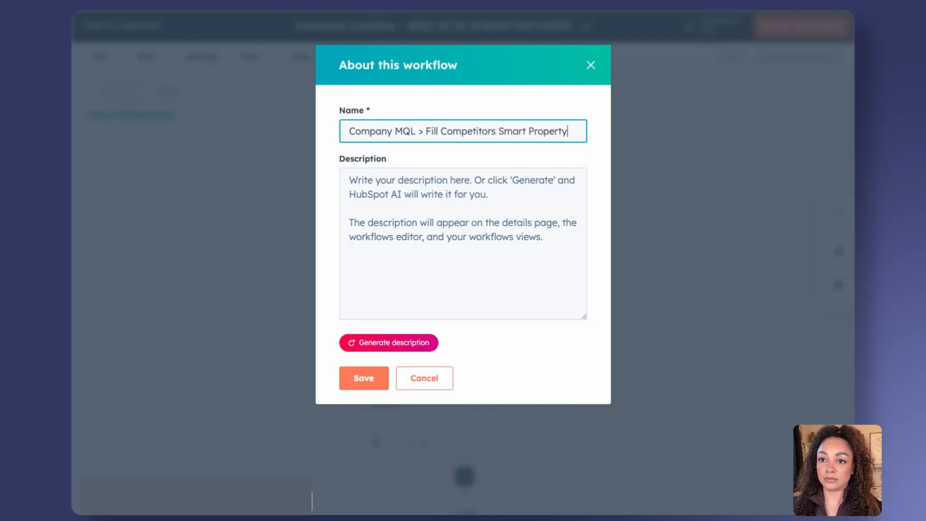
Generate an AI description for the workflow and save the workflow's name and description
left_click(429, 349)
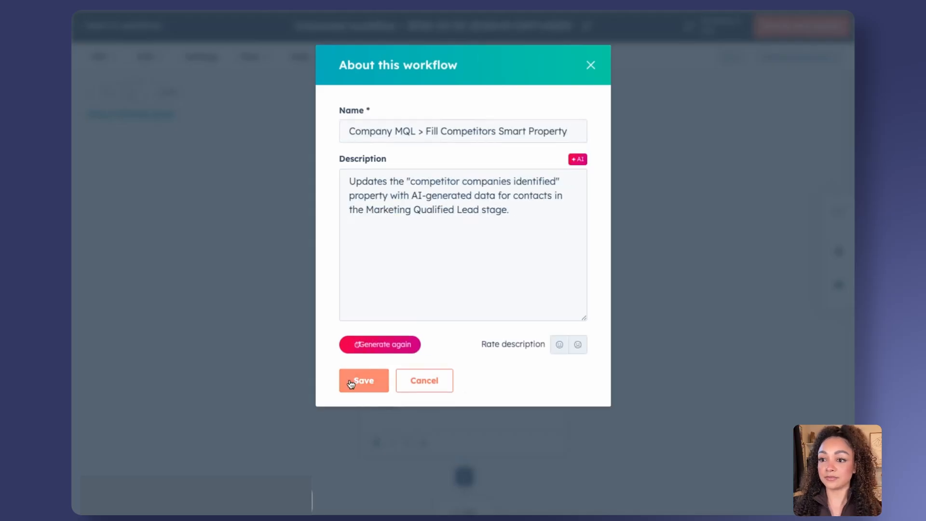
left_click(364, 385)
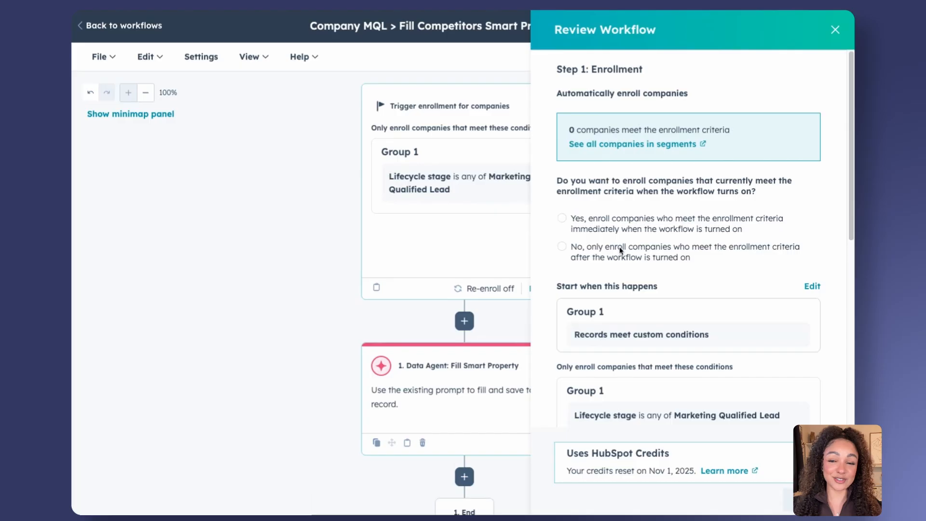
Enroll only companies that meet the criteria after the workflow is turned on, and complete the remaining review steps to turn it on
left_click(607, 257)
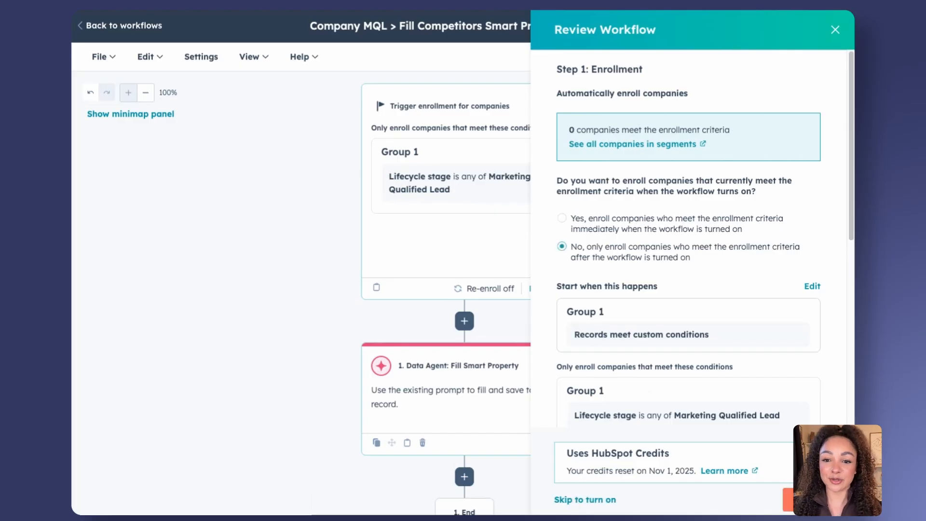
left_click(801, 500)
left_click(802, 500)
left_click(801, 500)
left_click(801, 500)
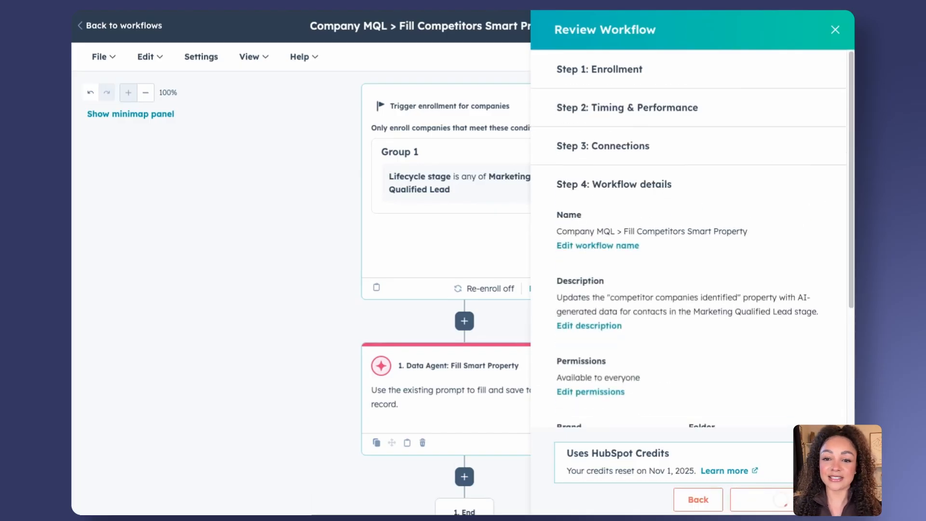